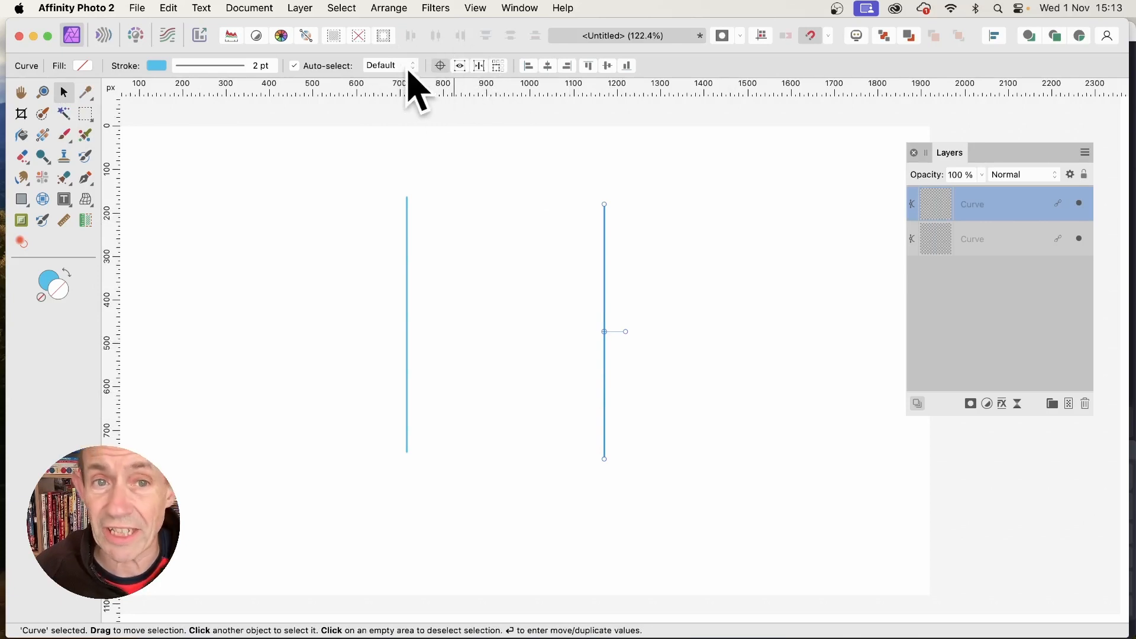
- Show the transform origin of the selected vertical line and move it just above the line's upper end
{"action": "left_click", "coordinate": [441, 65]}
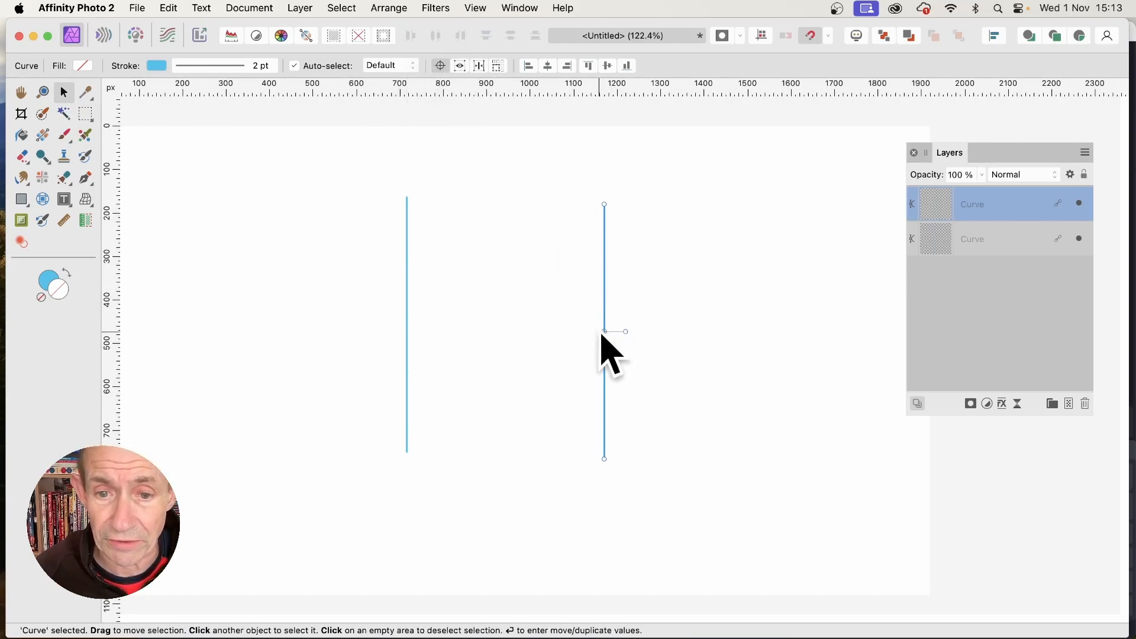
{"action": "left_click_drag", "start_coordinate": [604, 331], "coordinate": [605, 187]}
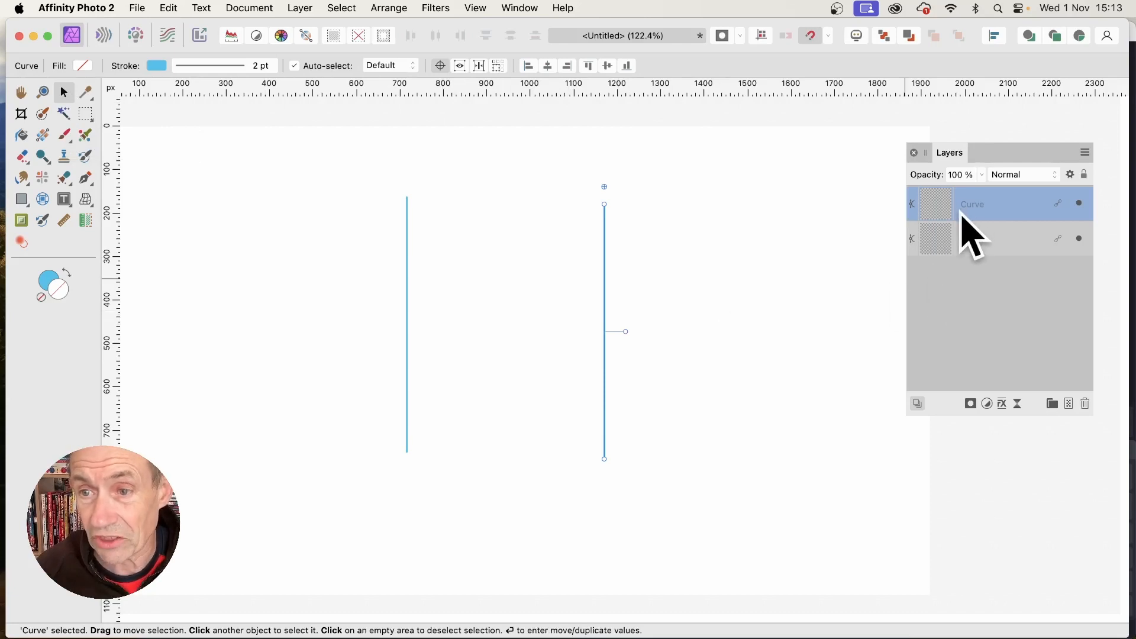
- Open Move / Duplicate for the selected line and set its rotation to 1°
{"action": "key", "text": "Return"}
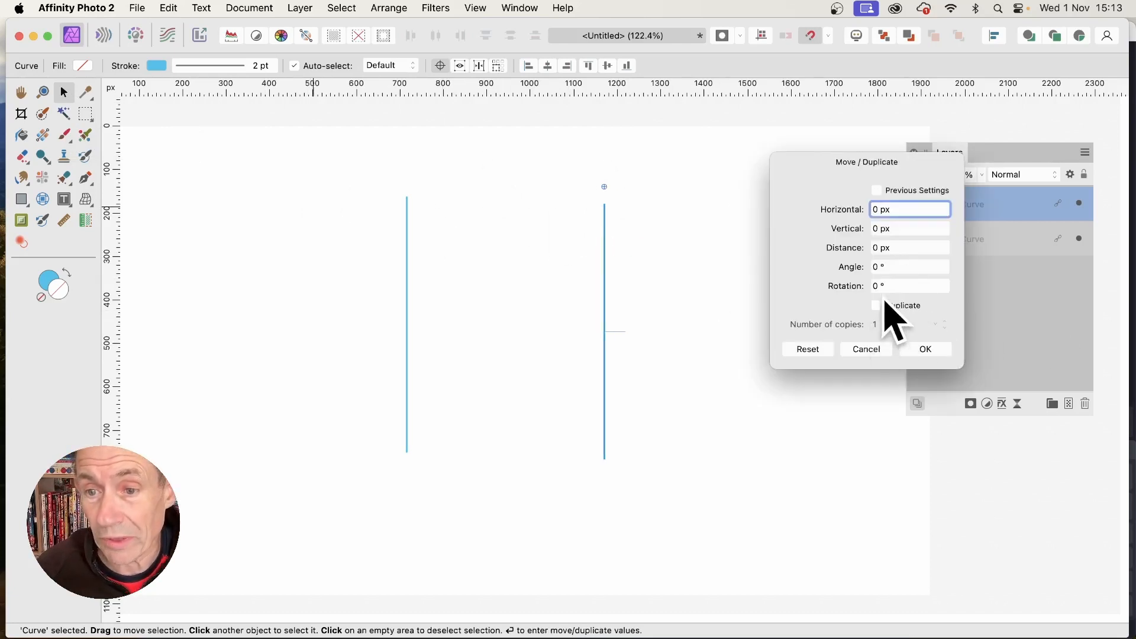
{"action": "key", "text": "Tab"}
{"action": "key", "text": "Tab"}
{"action": "key", "text": "Tab"}
{"action": "key", "text": "Tab"}
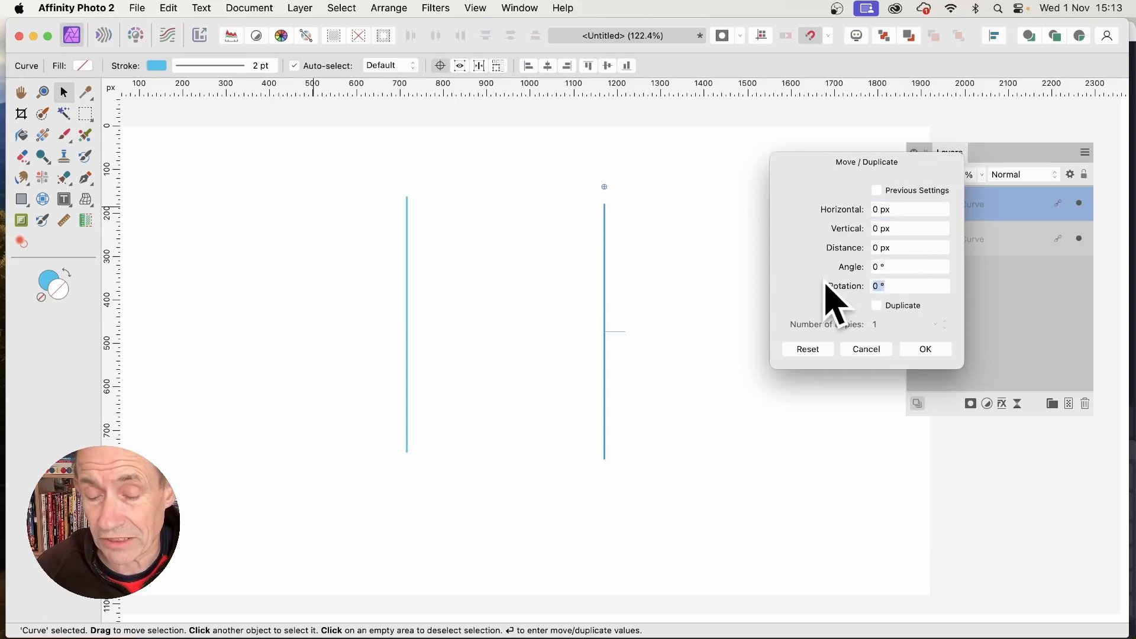
{"action": "type", "text": "1"}
{"action": "key", "text": "Tab"}
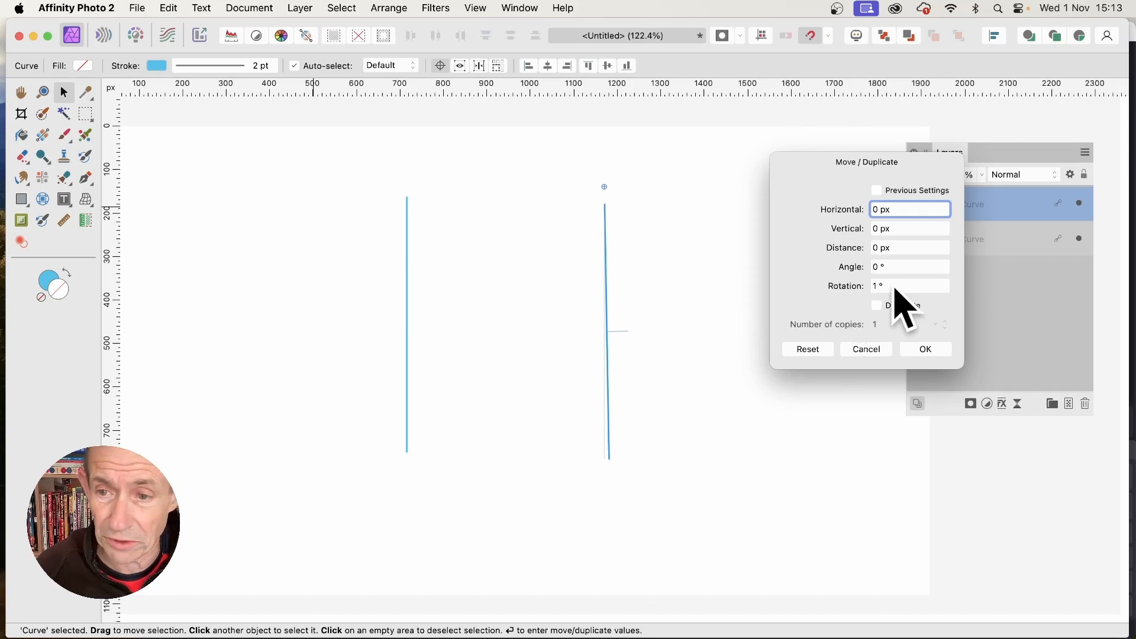
- Enable duplication of the rotated line with 360 copies and apply it to make a full circle
{"action": "left_click", "coordinate": [877, 305]}
{"action": "left_click", "coordinate": [888, 325]}
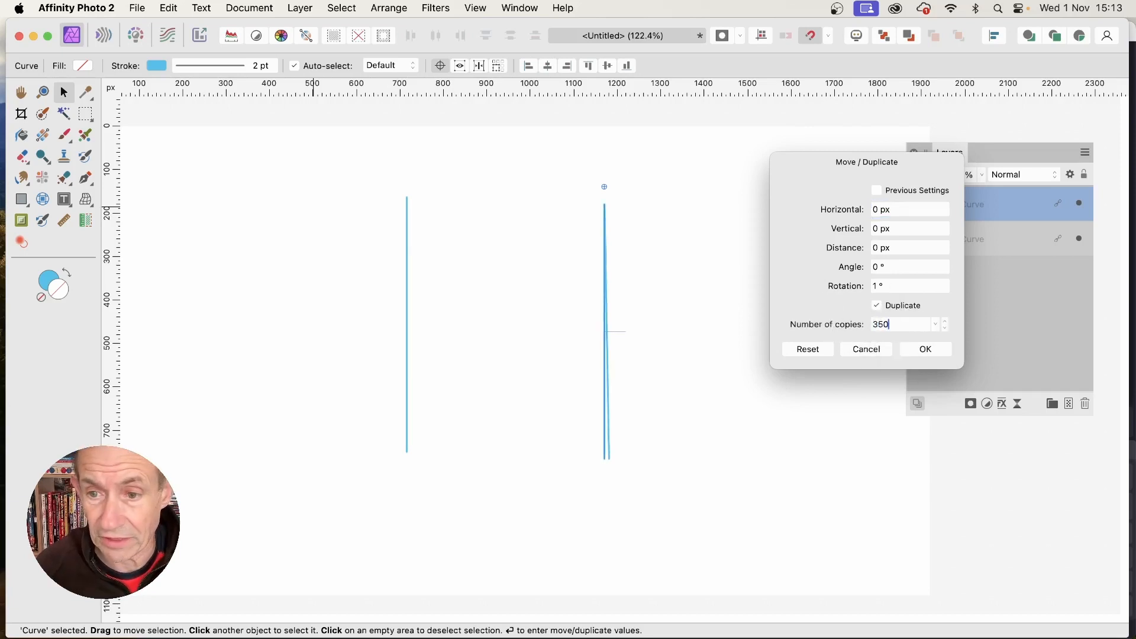
{"action": "type", "text": "350"}
{"action": "key", "text": "Tab"}
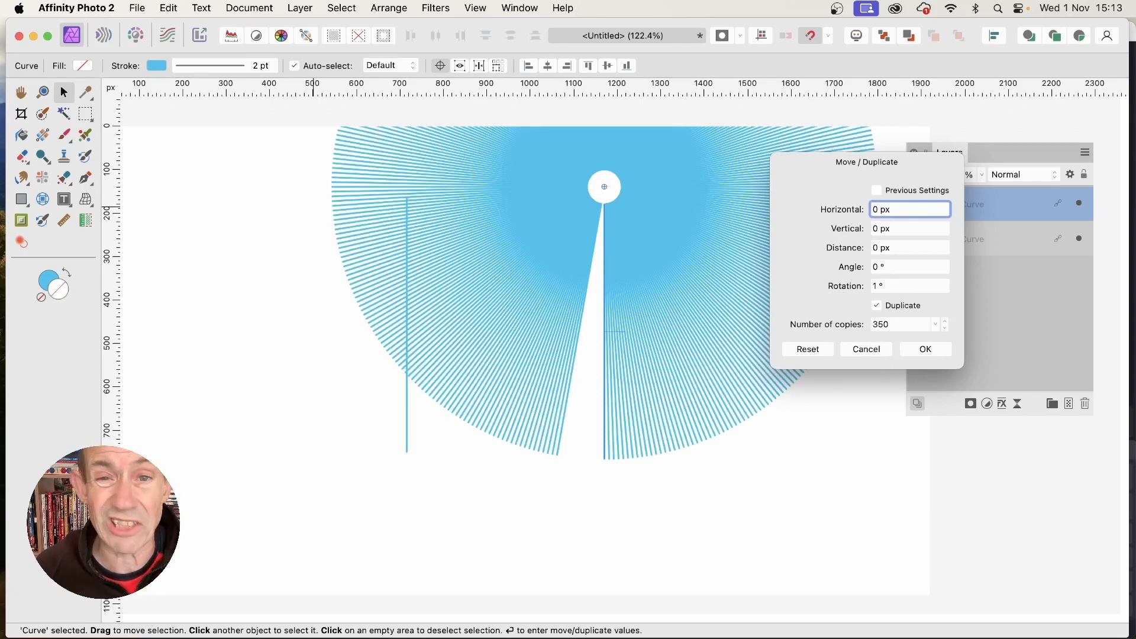
{"action": "left_click", "coordinate": [874, 325]}
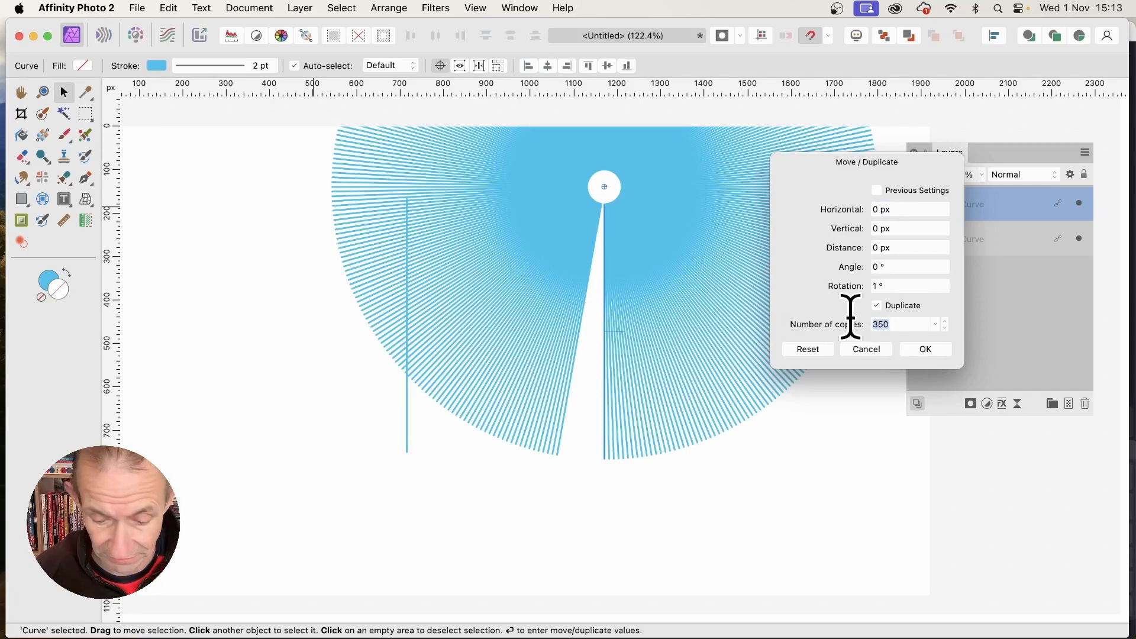
{"action": "key", "text": "Tab"}
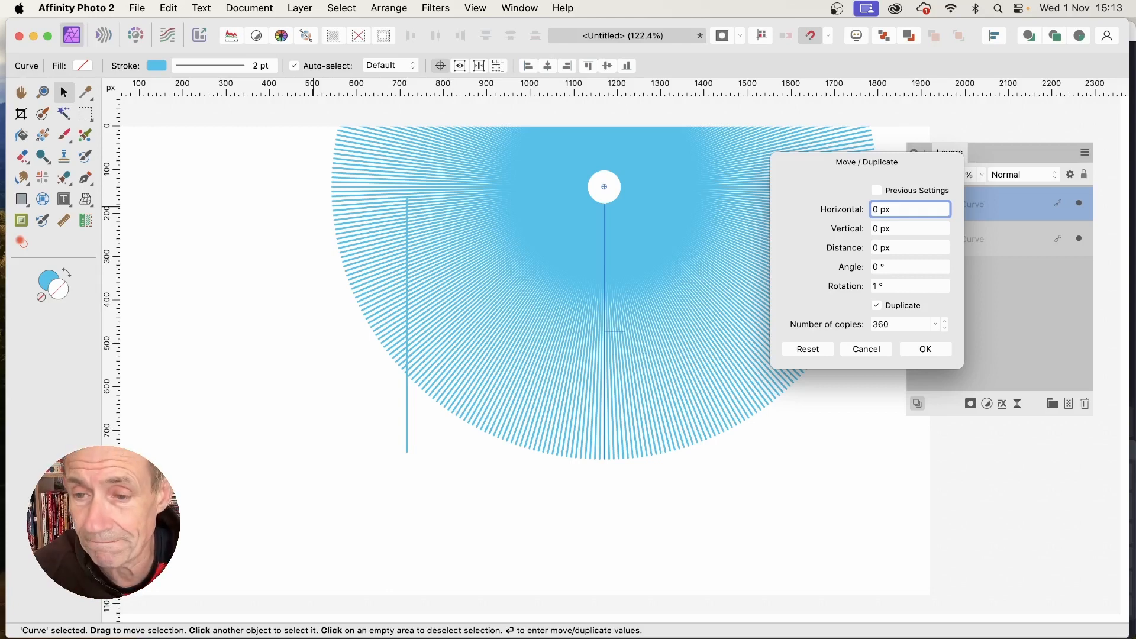
{"action": "left_click", "coordinate": [925, 350]}
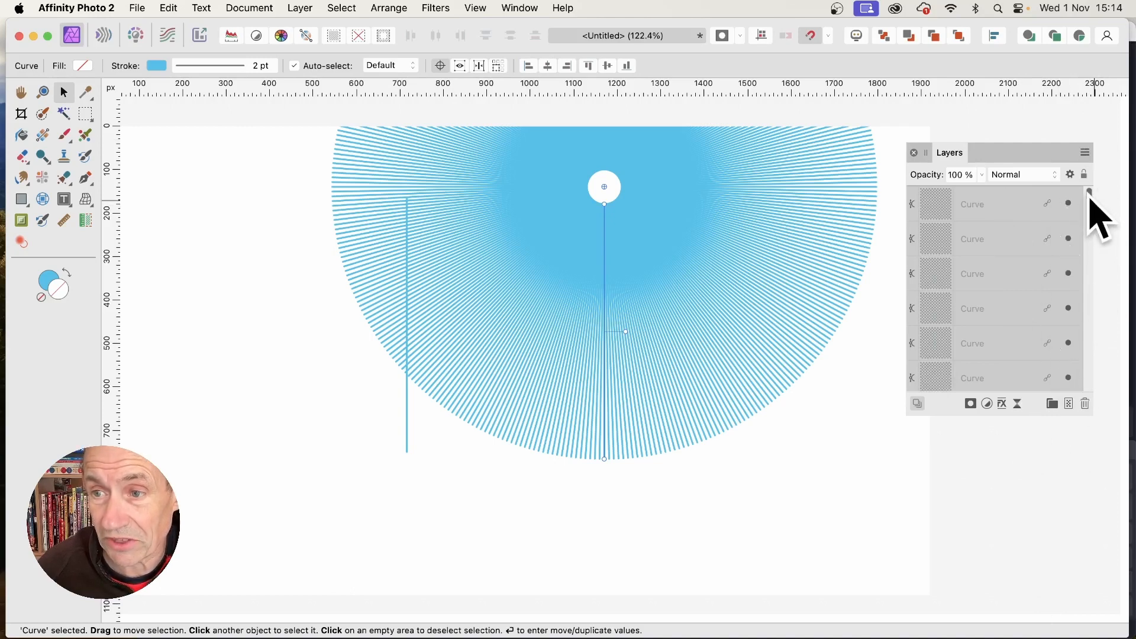
- Add four nodes spaced along the original selected line below the circle's centre with the Node Tool
{"action": "mouse_move", "coordinate": [1090, 193]}
{"action": "left_mouse_down"}
{"action": "mouse_move", "coordinate": [1103, 401]}
{"action": "mouse_move", "coordinate": [1103, 203]}
{"action": "left_mouse_up"}
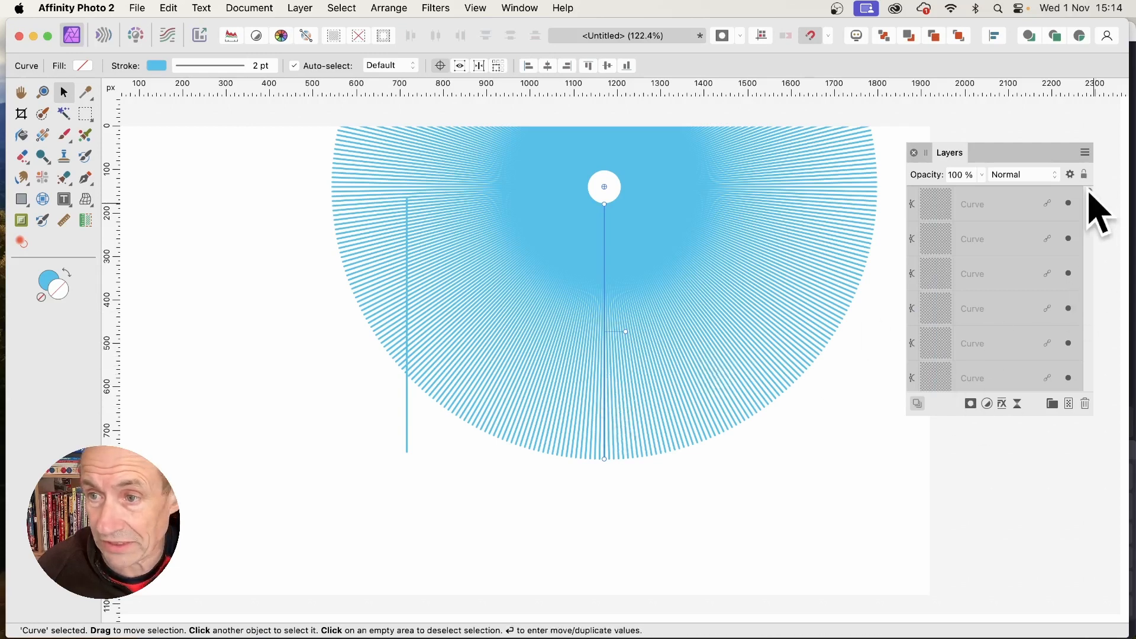
{"action": "left_click_drag", "start_coordinate": [1090, 192], "coordinate": [1093, 391]}
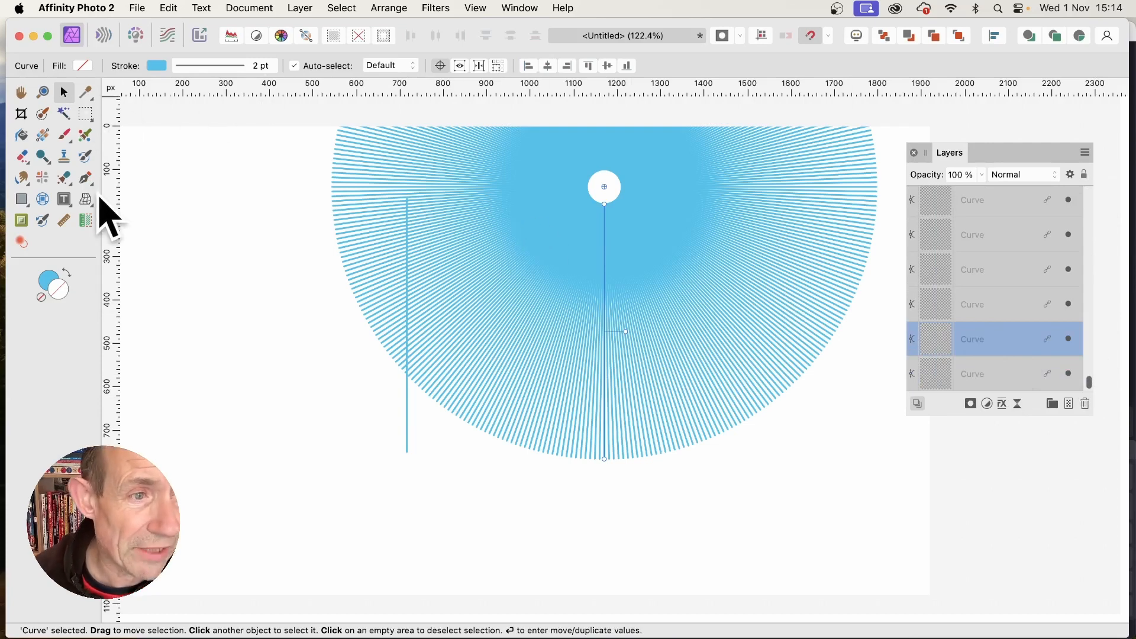
{"action": "left_click", "coordinate": [87, 177]}
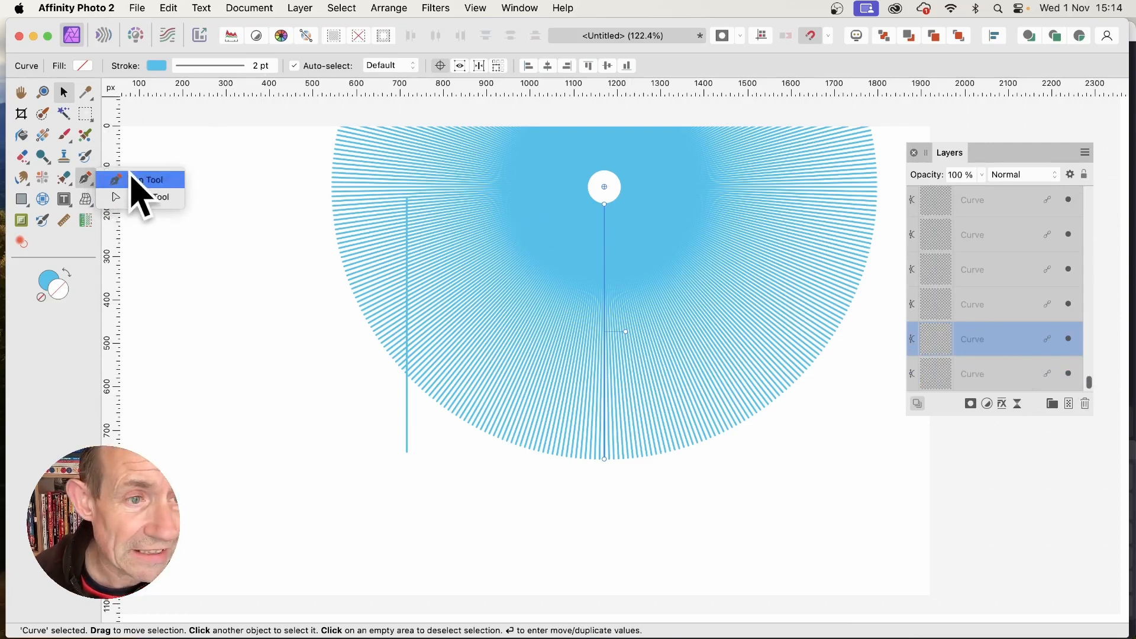
{"action": "left_click", "coordinate": [155, 199]}
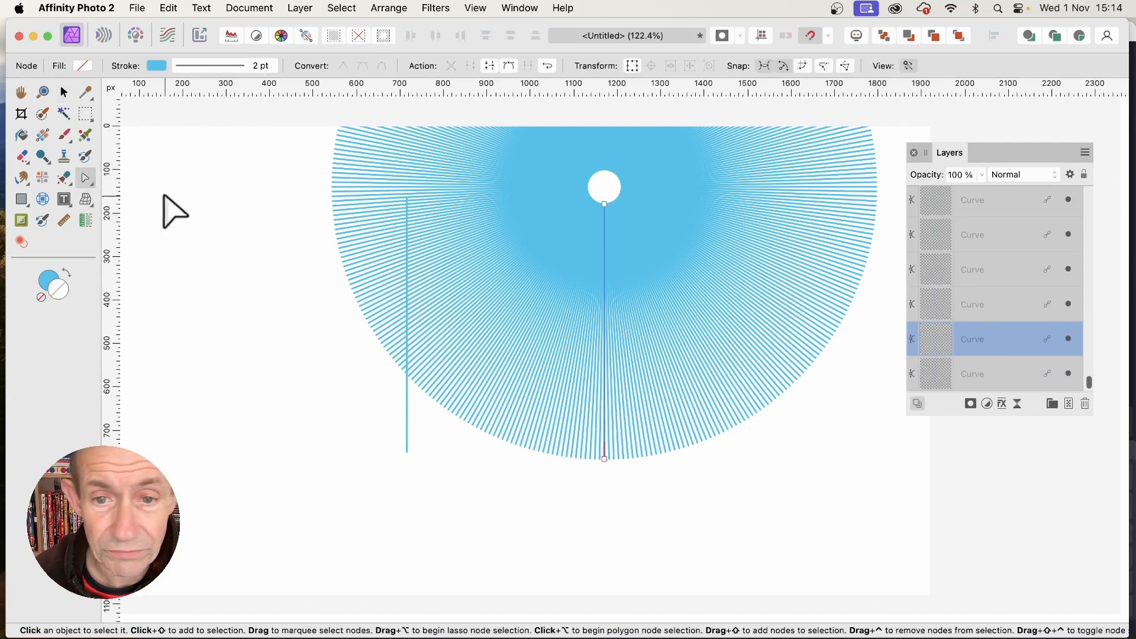
{"action": "left_click", "coordinate": [605, 252]}
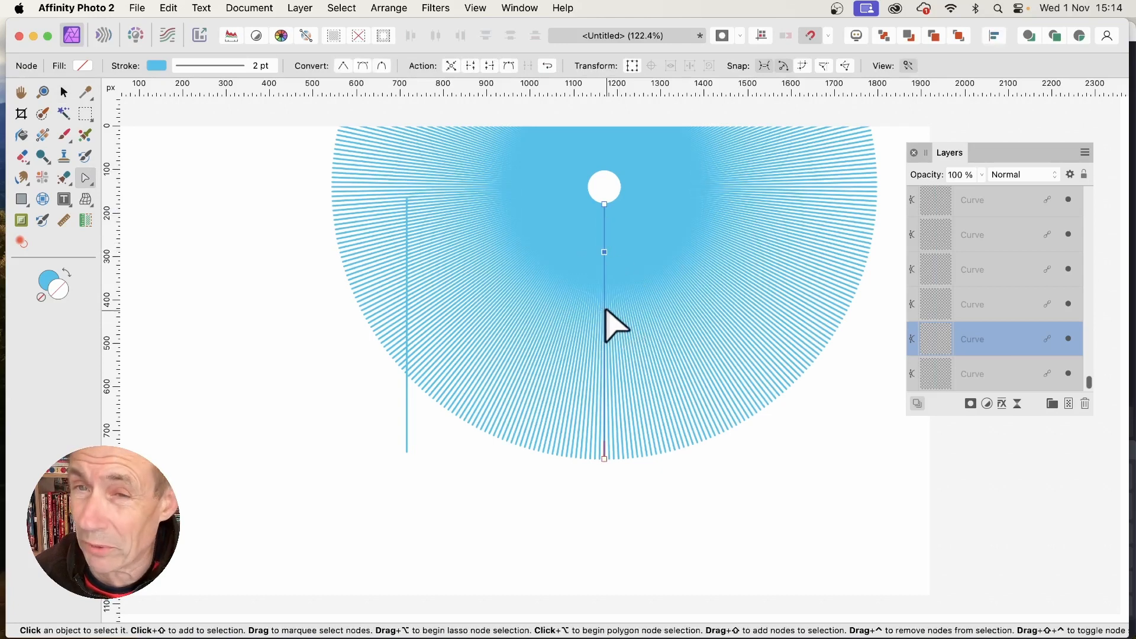
{"action": "left_click", "coordinate": [605, 311]}
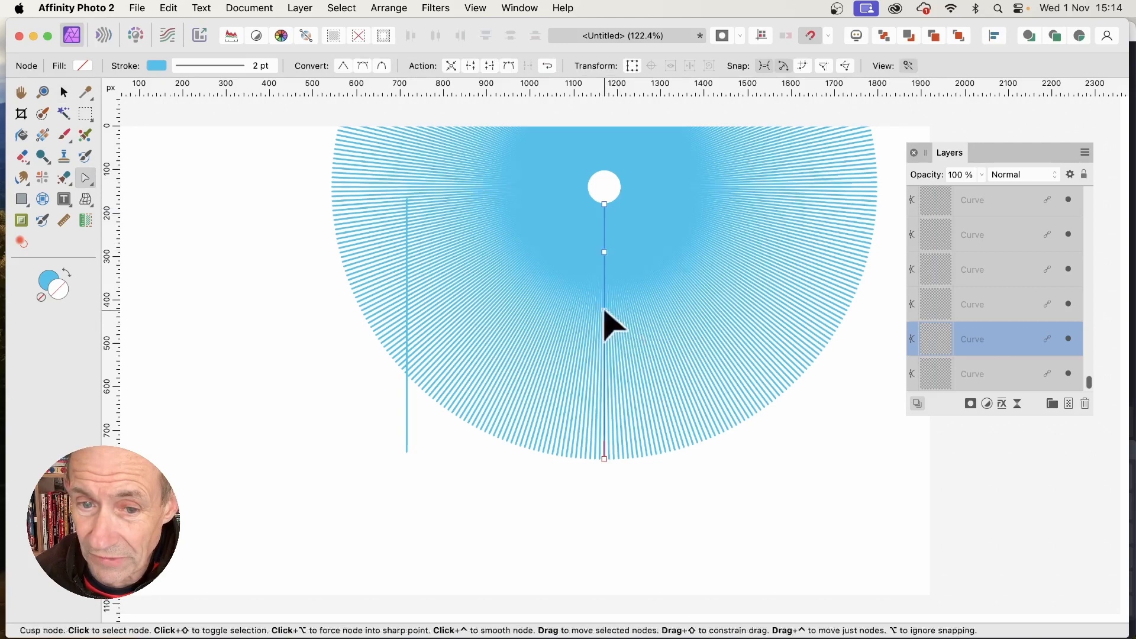
{"action": "left_click", "coordinate": [605, 360]}
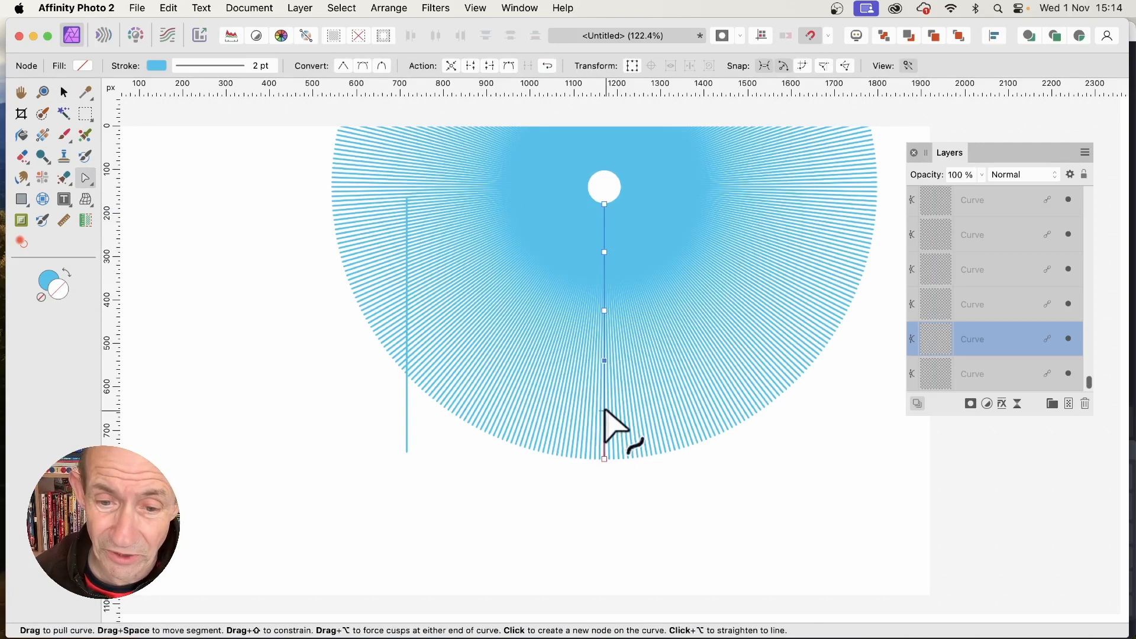
{"action": "left_click", "coordinate": [604, 410]}
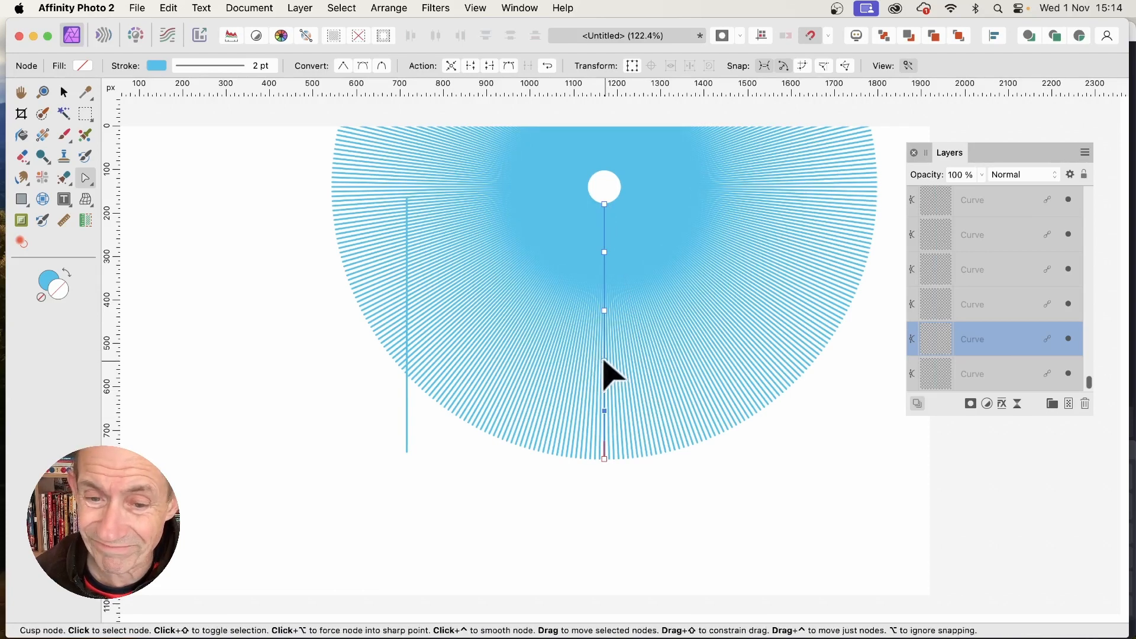
- Bend the line into a zigzag by pulling its nodes sideways, adding one more node near its lower end
{"action": "left_click_drag", "start_coordinate": [605, 360], "coordinate": [557, 365]}
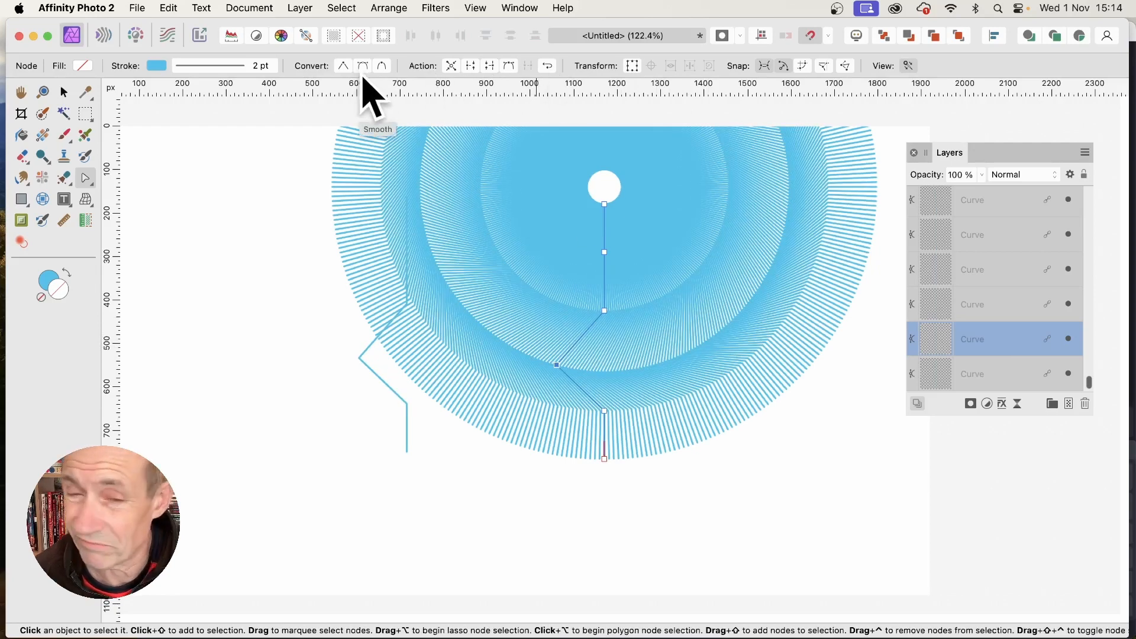
{"action": "left_click", "coordinate": [604, 435]}
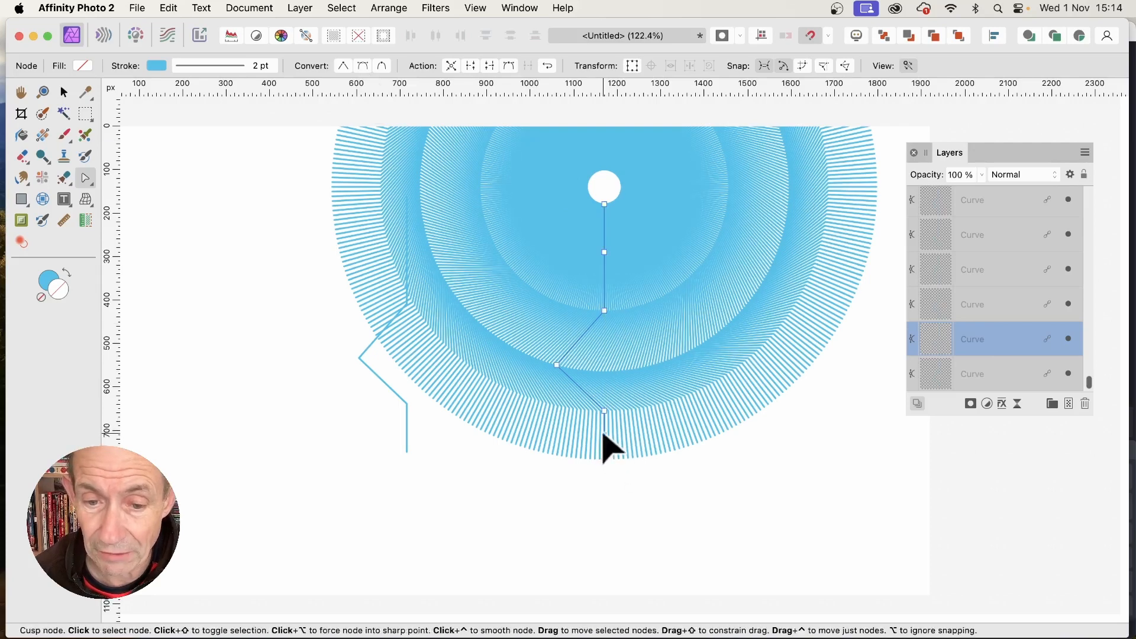
{"action": "left_click_drag", "start_coordinate": [605, 435], "coordinate": [570, 435]}
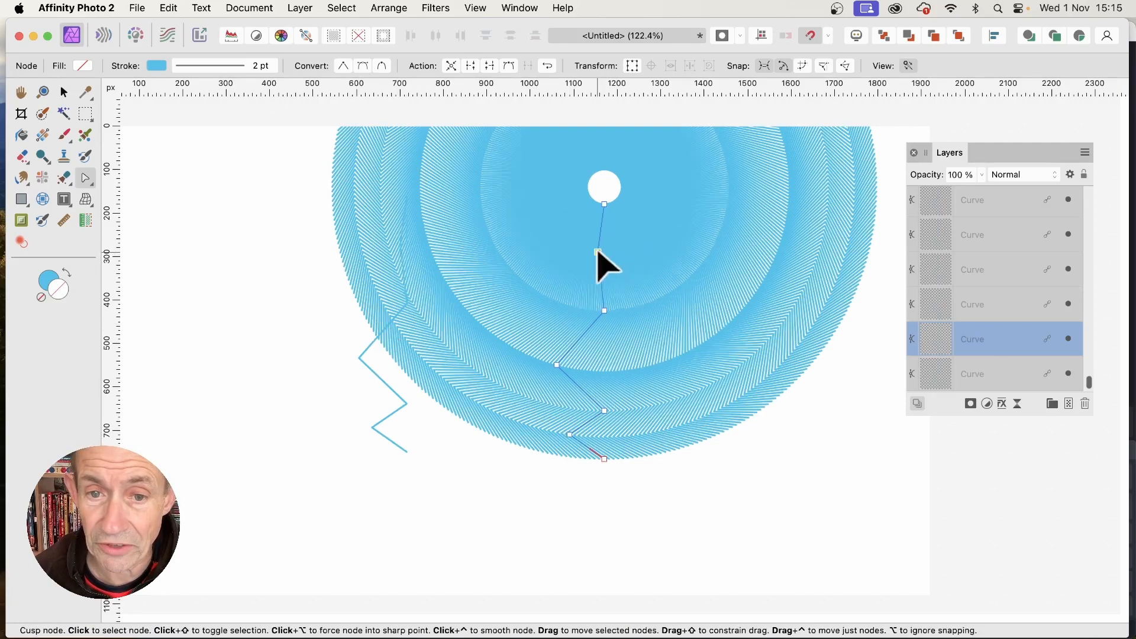
{"action": "left_click_drag", "start_coordinate": [597, 251], "coordinate": [639, 248]}
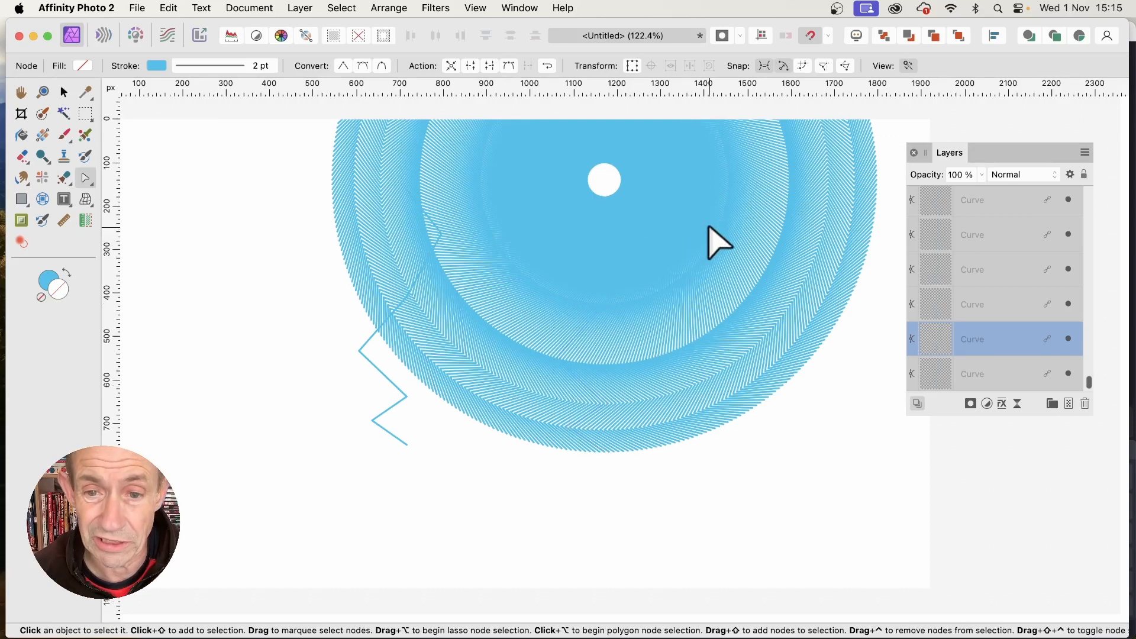
{"action": "scroll", "coordinate": [710, 243], "scroll_direction": "up", "scroll_amount": 5}
{"action": "scroll", "coordinate": [711, 244], "scroll_direction": "down", "scroll_amount": 3}
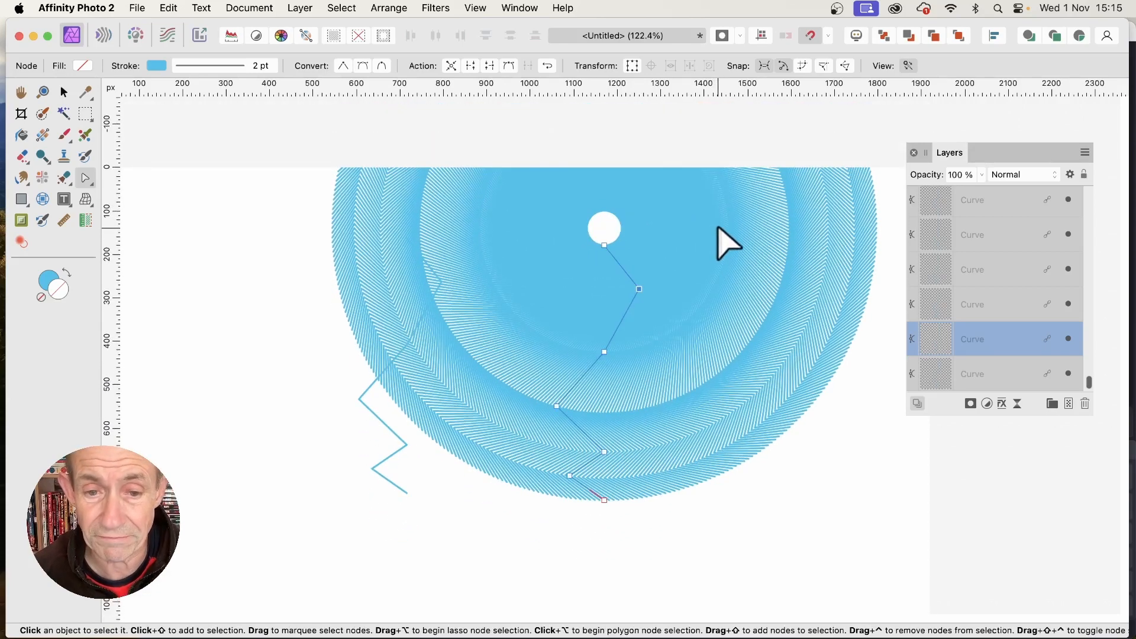
{"action": "left_click_drag", "start_coordinate": [557, 407], "coordinate": [548, 403]}
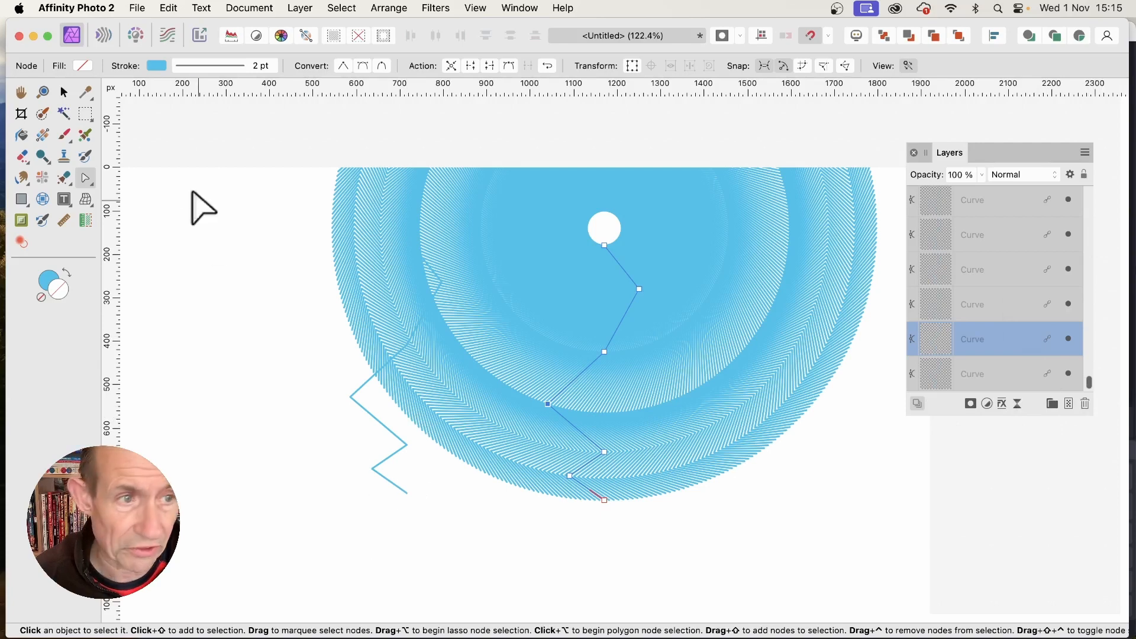
- Select the separate zigzag curve at the circle's left edge with the Move Tool and delete it
{"action": "left_click", "coordinate": [64, 92]}
{"action": "left_click", "coordinate": [380, 469]}
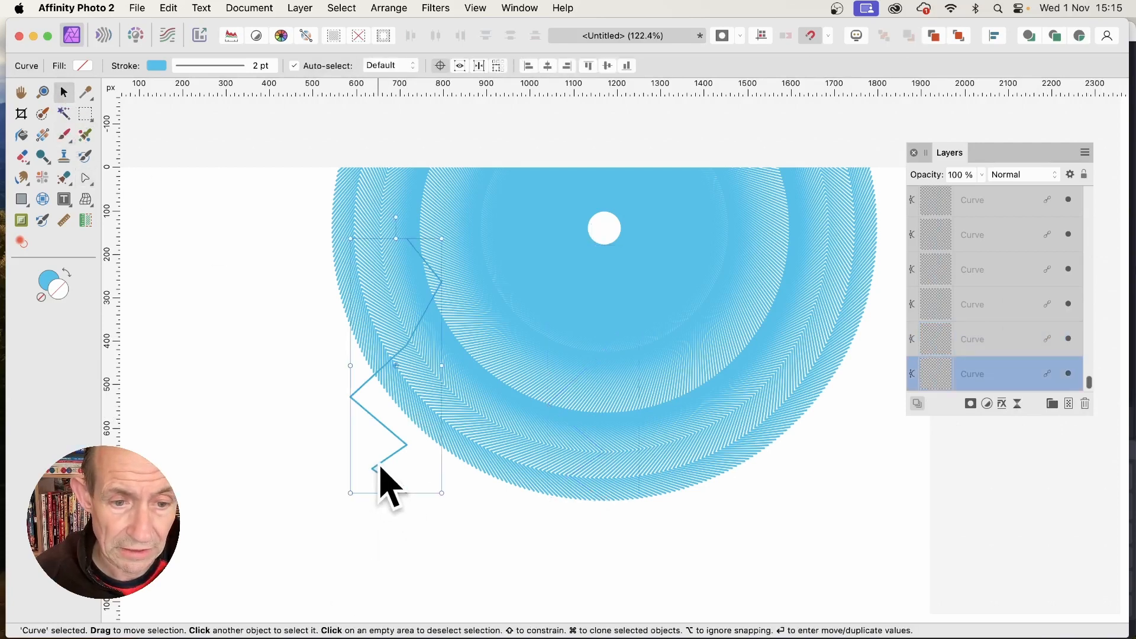
{"action": "key", "text": "Delete"}
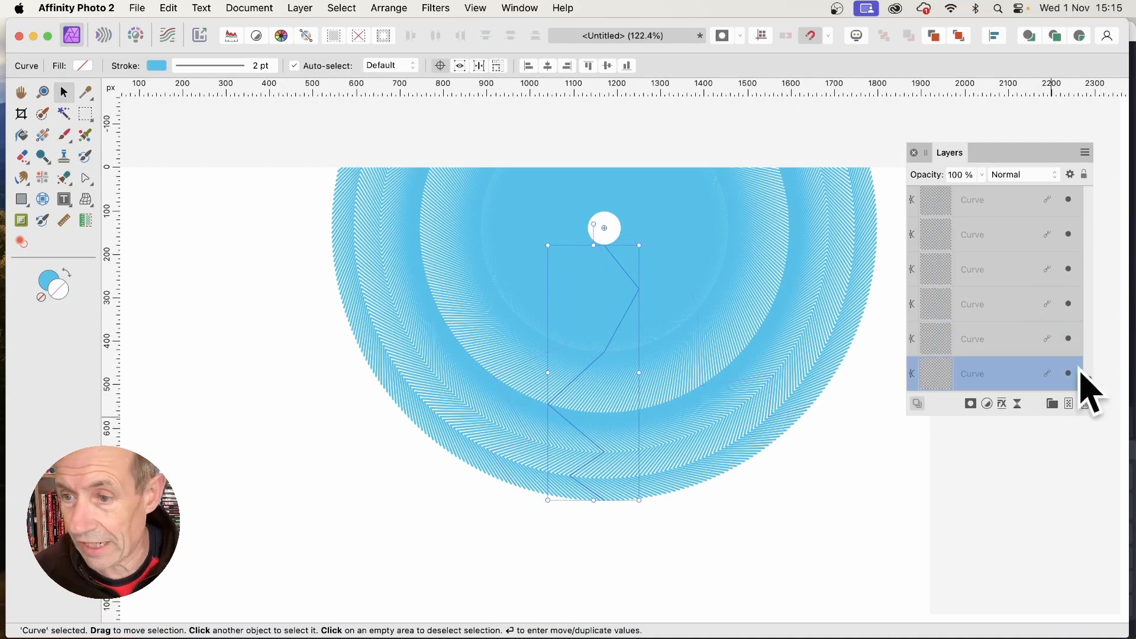
- Select all the remaining curves and combine them into one group
{"action": "left_click_drag", "start_coordinate": [1090, 384], "coordinate": [1102, 210]}
{"action": "key", "text": "super+a"}
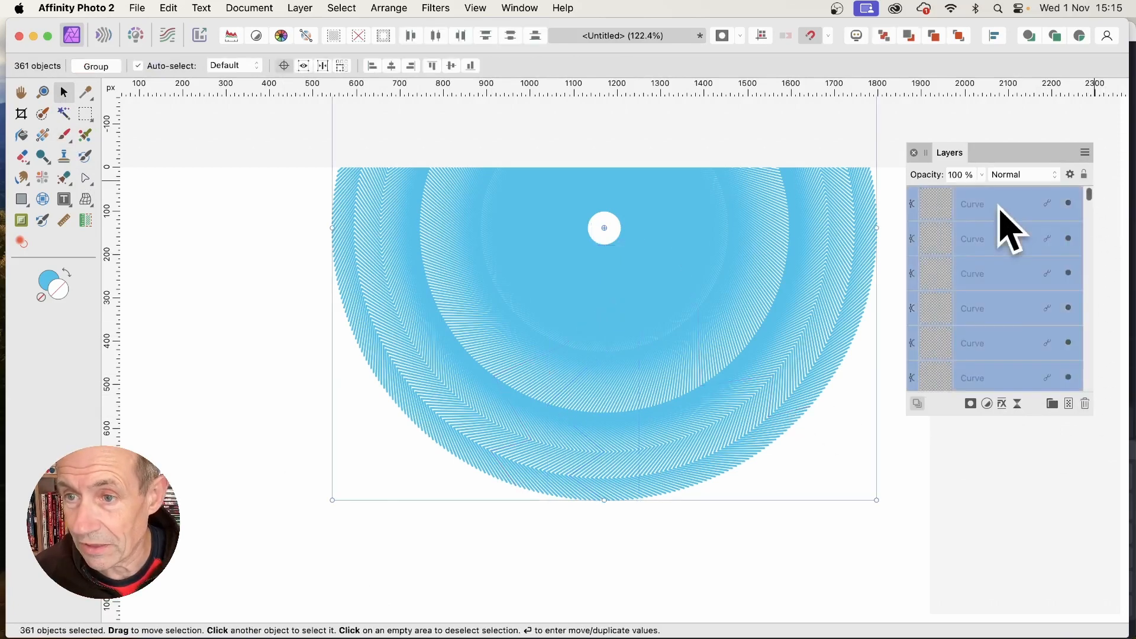
{"action": "right_click", "coordinate": [986, 195]}
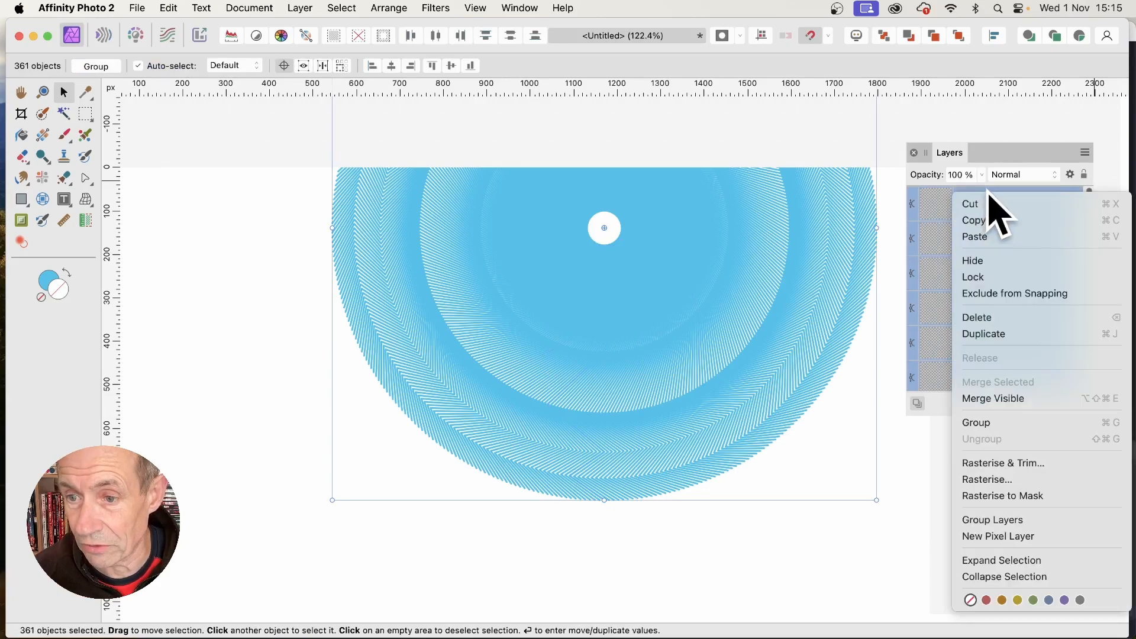
{"action": "left_click", "coordinate": [1006, 423]}
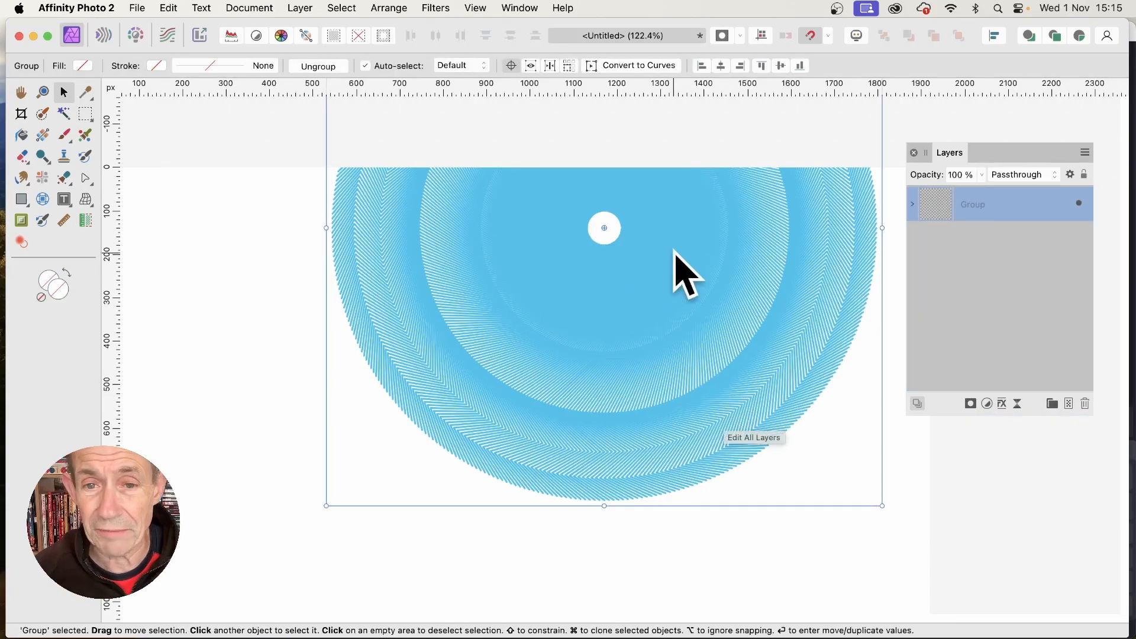
- Scale the circular group down to about 980 px wide and move it to the middle of the page
{"action": "left_click_drag", "start_coordinate": [675, 254], "coordinate": [664, 434]}
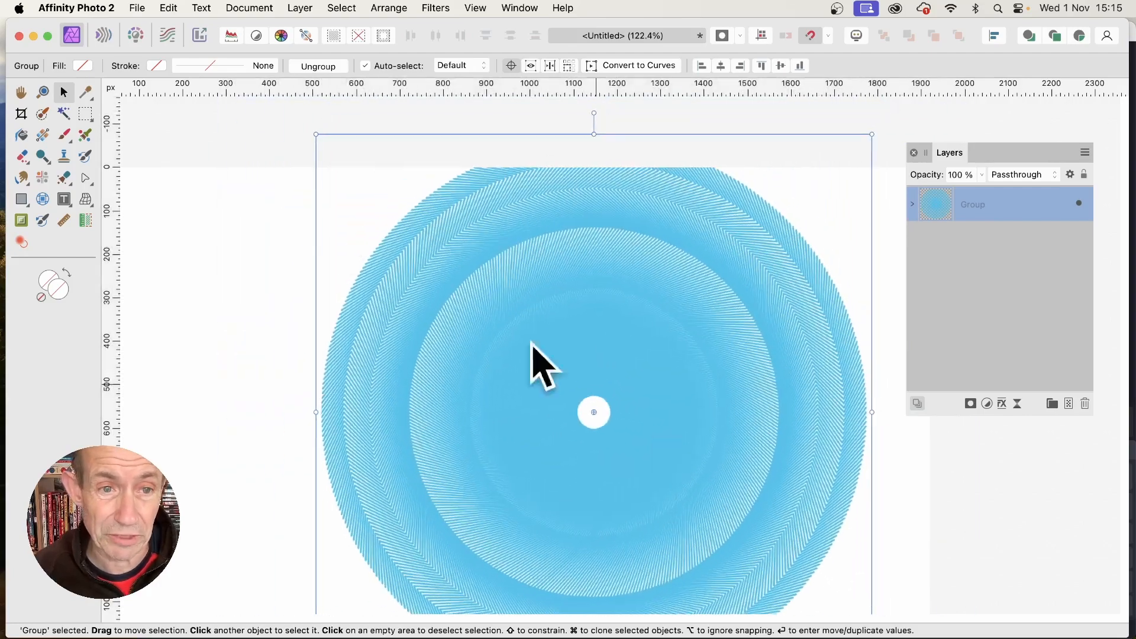
{"action": "left_click_drag", "start_coordinate": [316, 134], "coordinate": [485, 236]}
{"action": "left_click_drag", "start_coordinate": [615, 431], "coordinate": [465, 354]}
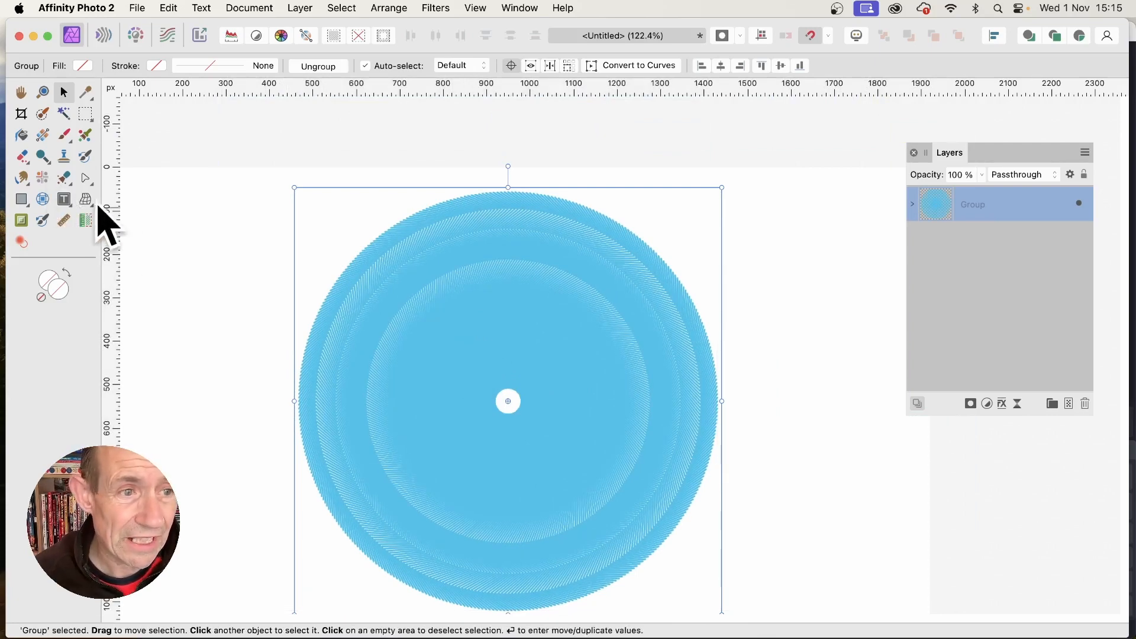
- Select the first curve inside the group for node editing and set its stroke width to 1 pt
{"action": "left_click", "coordinate": [86, 181]}
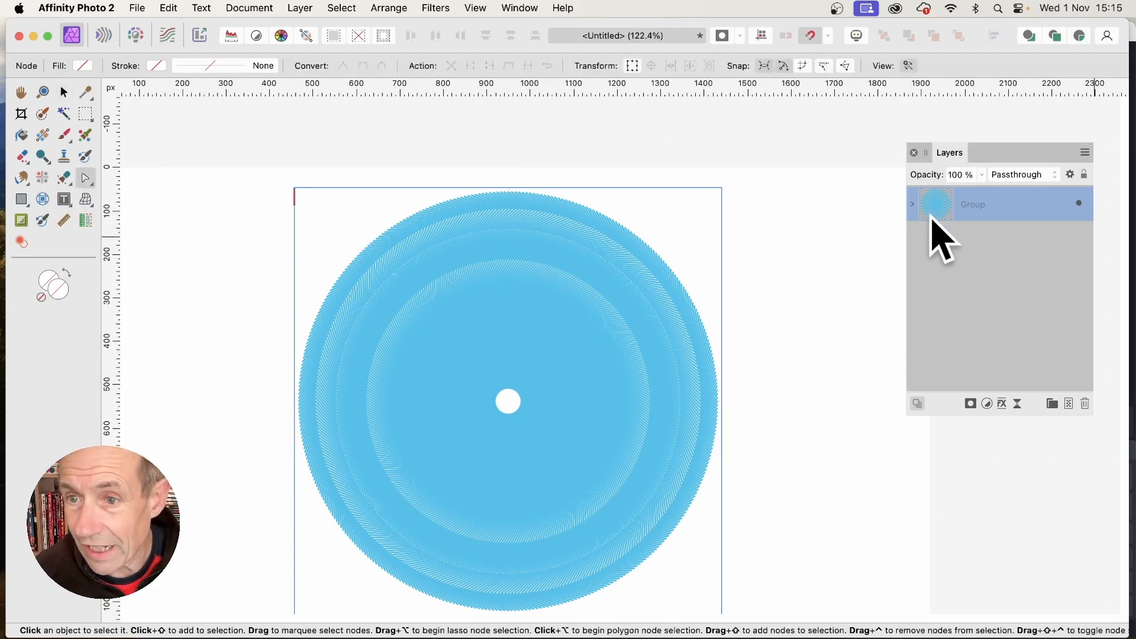
{"action": "left_click", "coordinate": [913, 204]}
{"action": "left_click", "coordinate": [961, 239]}
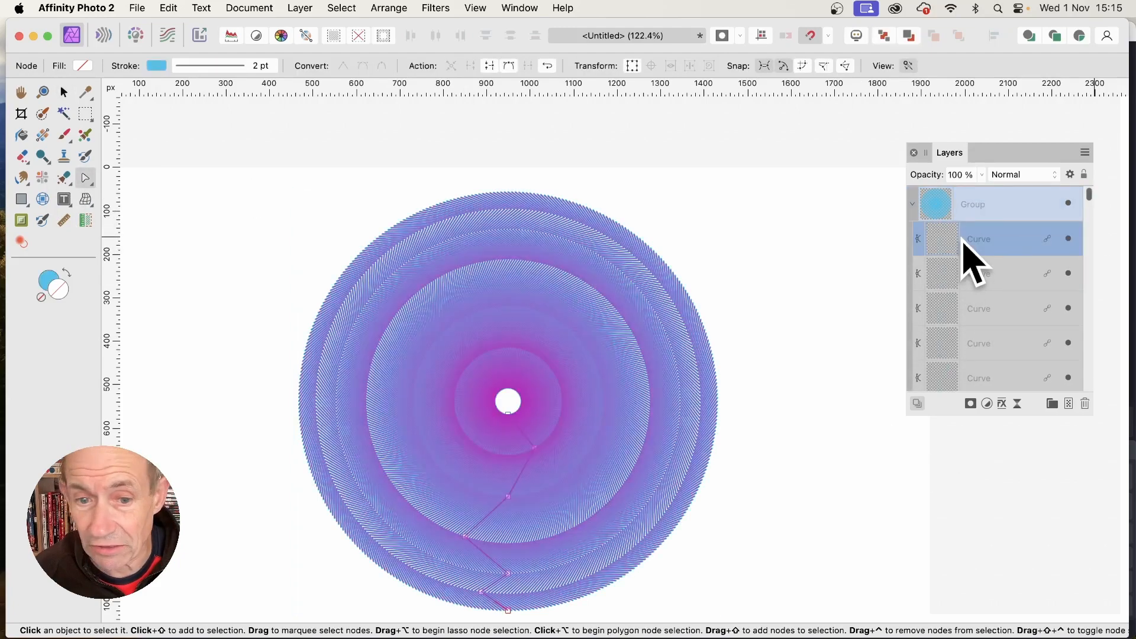
{"action": "left_click", "coordinate": [272, 67]}
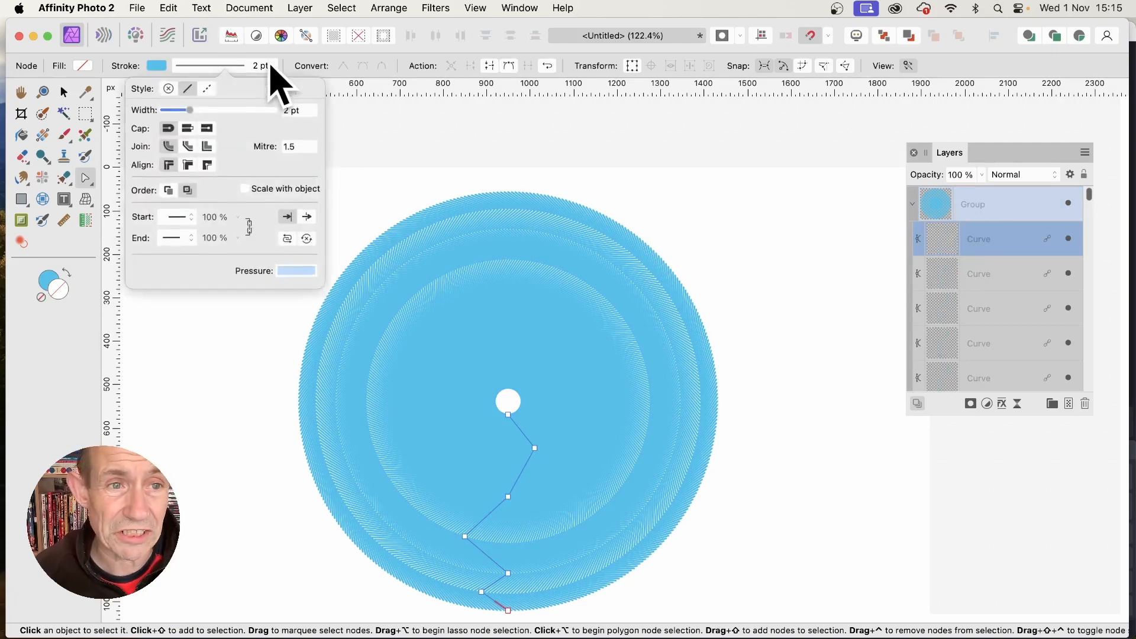
{"action": "left_click_drag", "start_coordinate": [191, 112], "coordinate": [188, 111]}
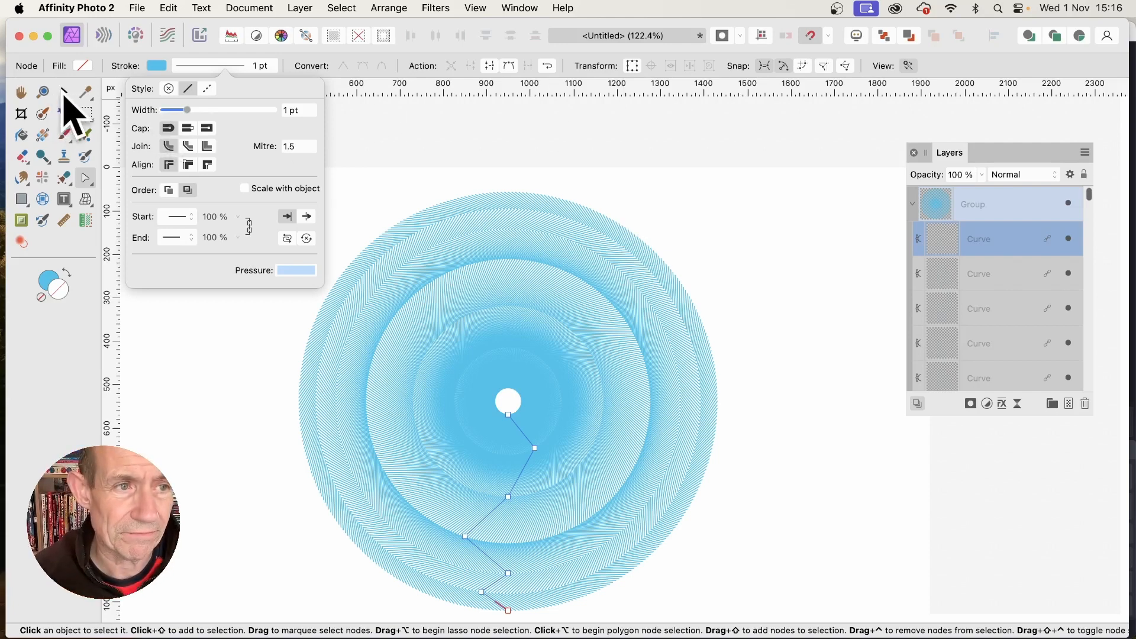
- Select the whole circular group and place four overlapping copies at the page's upper right, lower right, upper left and lower left
{"action": "left_click", "coordinate": [64, 93]}
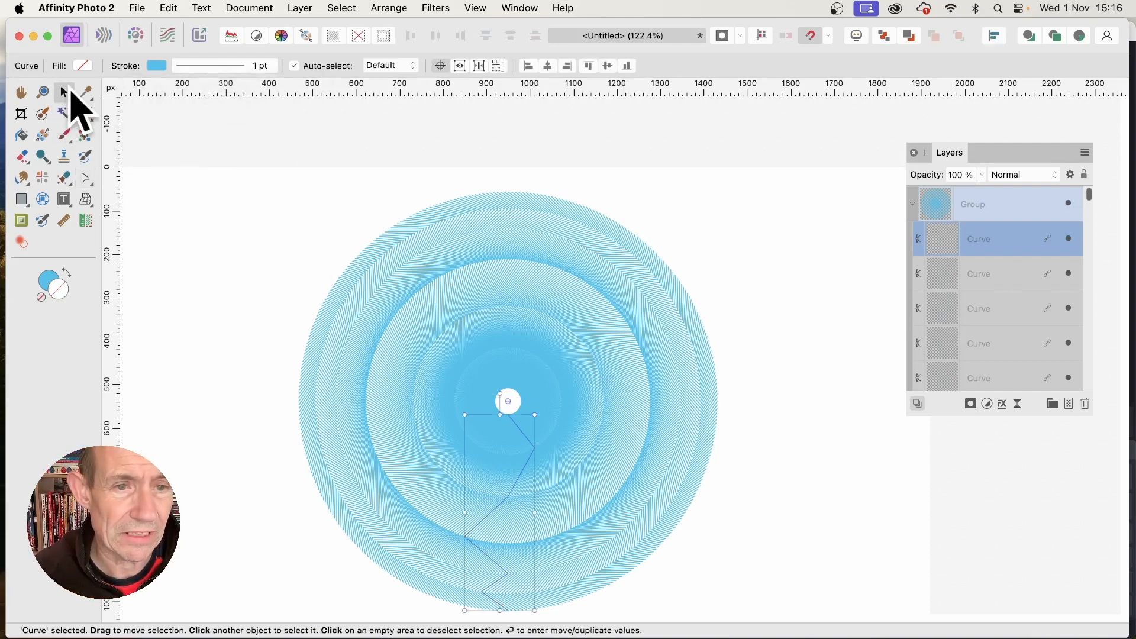
{"action": "left_click", "coordinate": [988, 205]}
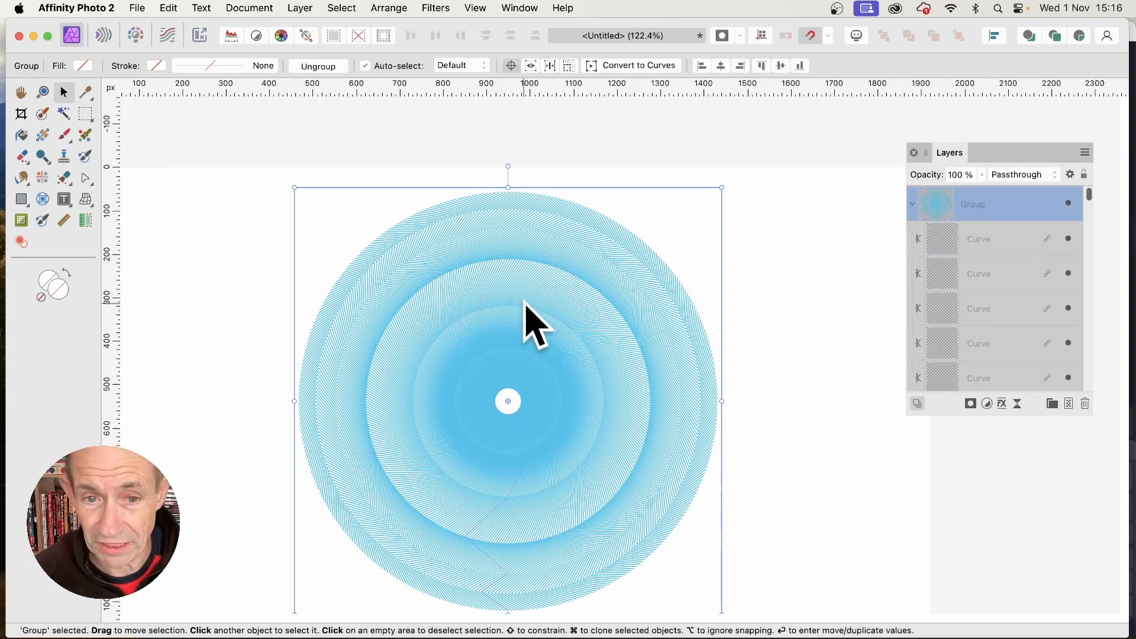
{"action": "mouse_move", "coordinate": [525, 301]}
{"action": "left_mouse_down"}
{"action": "mouse_move", "coordinate": [682, 225]}
{"action": "mouse_move", "coordinate": [771, 223]}
{"action": "mouse_move", "coordinate": [781, 254]}
{"action": "mouse_move", "coordinate": [745, 230]}
{"action": "left_mouse_up"}
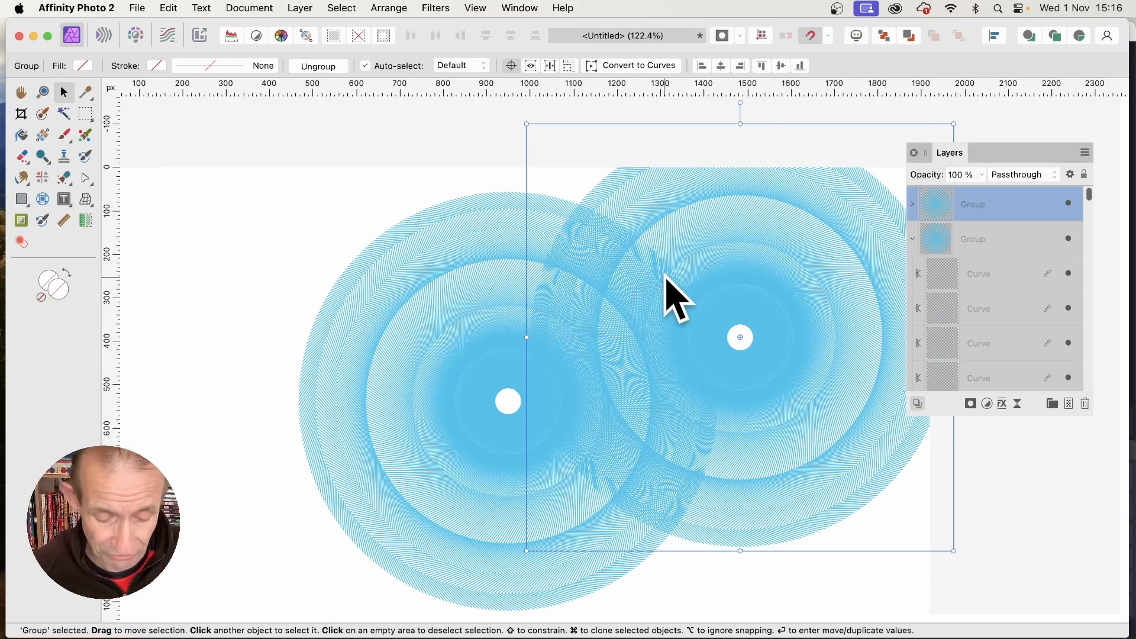
{"action": "left_click_drag", "start_coordinate": [730, 231], "coordinate": [877, 458]}
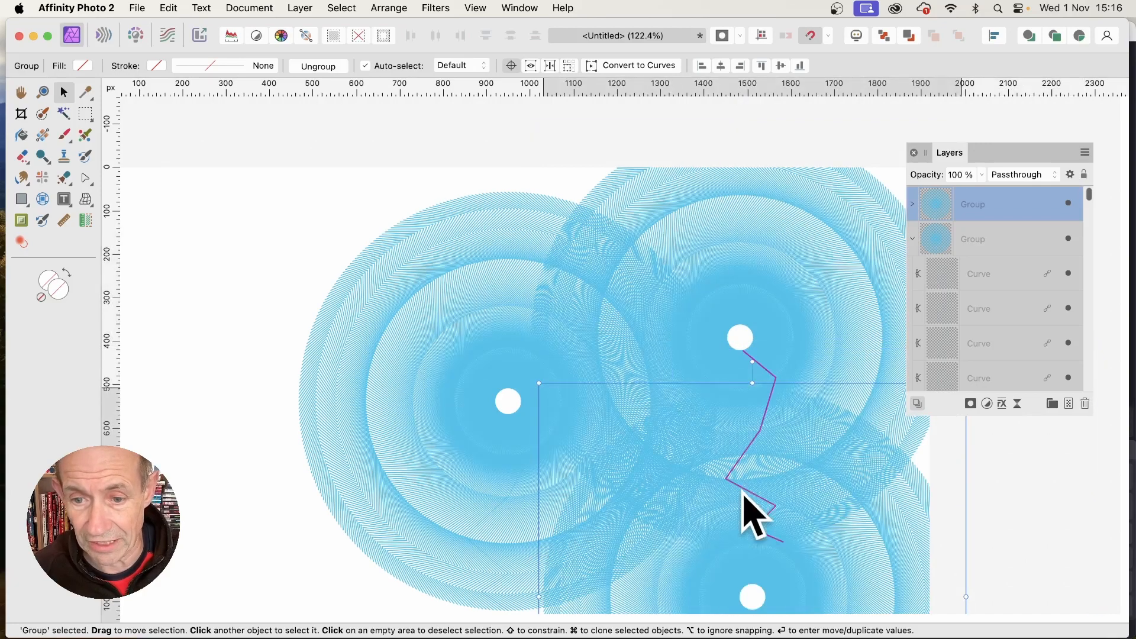
{"action": "left_click_drag", "start_coordinate": [832, 562], "coordinate": [274, 216]}
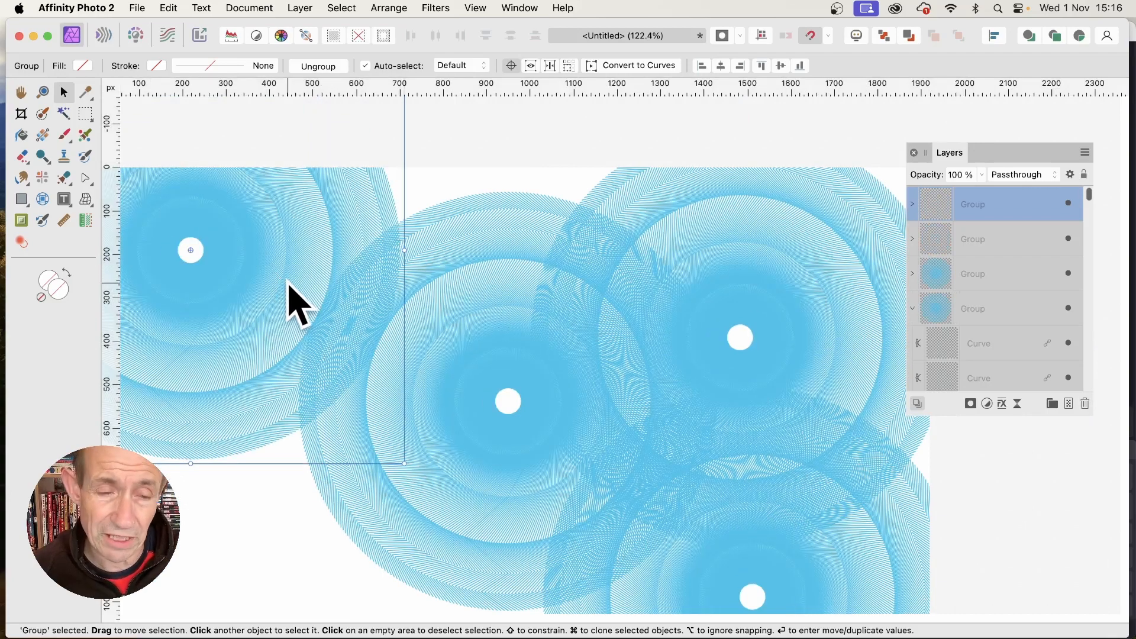
{"action": "left_click_drag", "start_coordinate": [284, 305], "coordinate": [312, 544]}
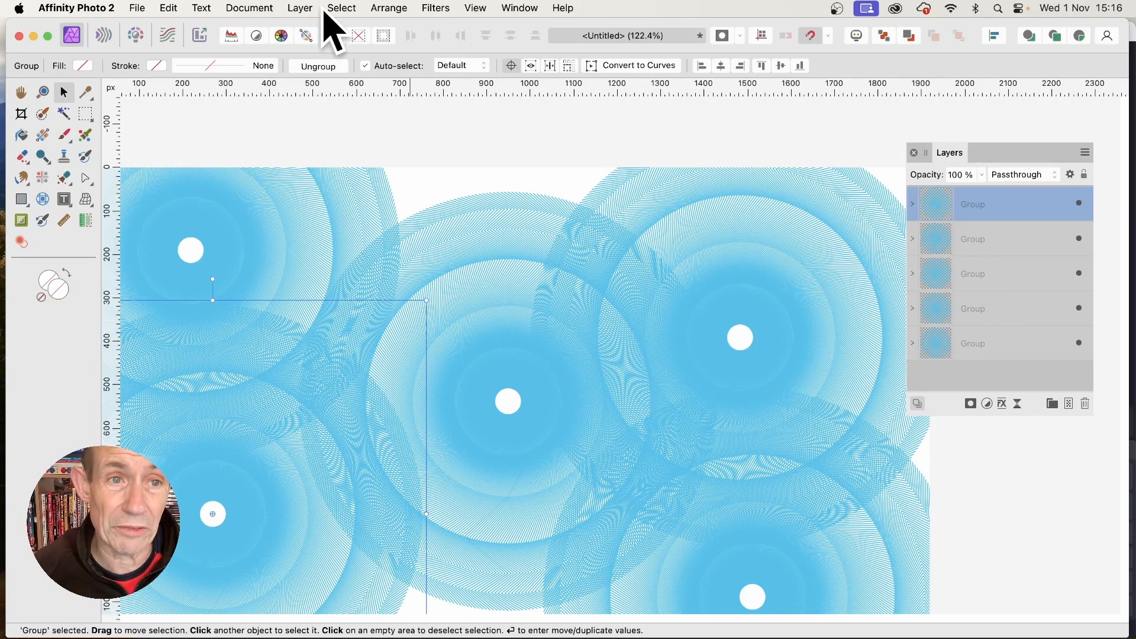
- Reshape one curve in the upper-right circle by its nodes, widening the centre hole and pulling its outer end and a nearby node outward
{"action": "left_click", "coordinate": [300, 7]}
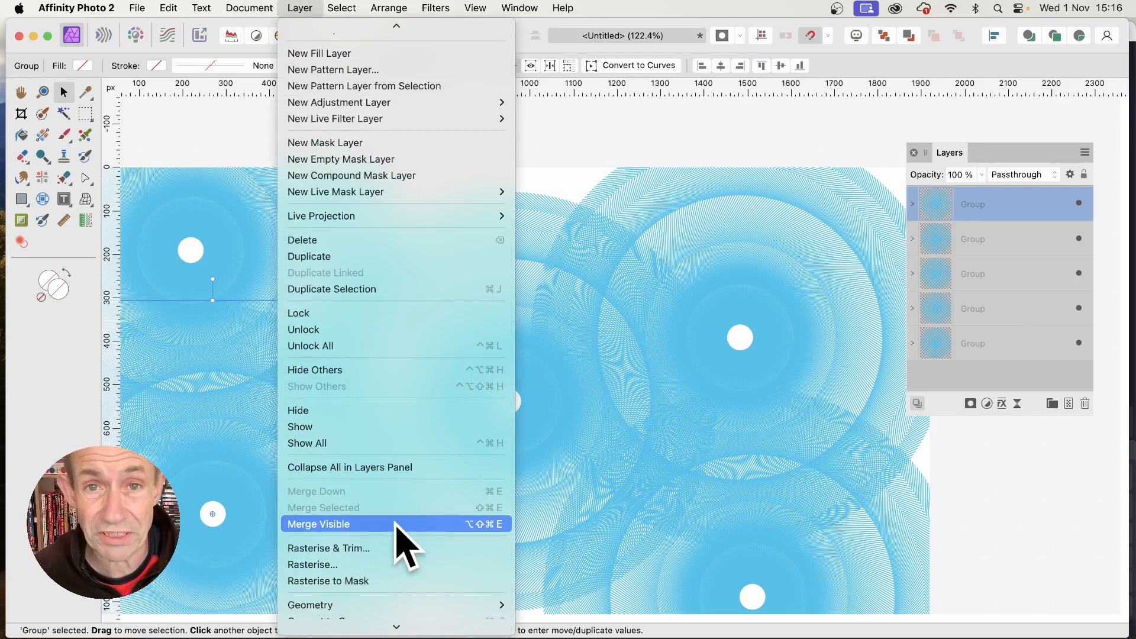
{"action": "left_click", "coordinate": [698, 152]}
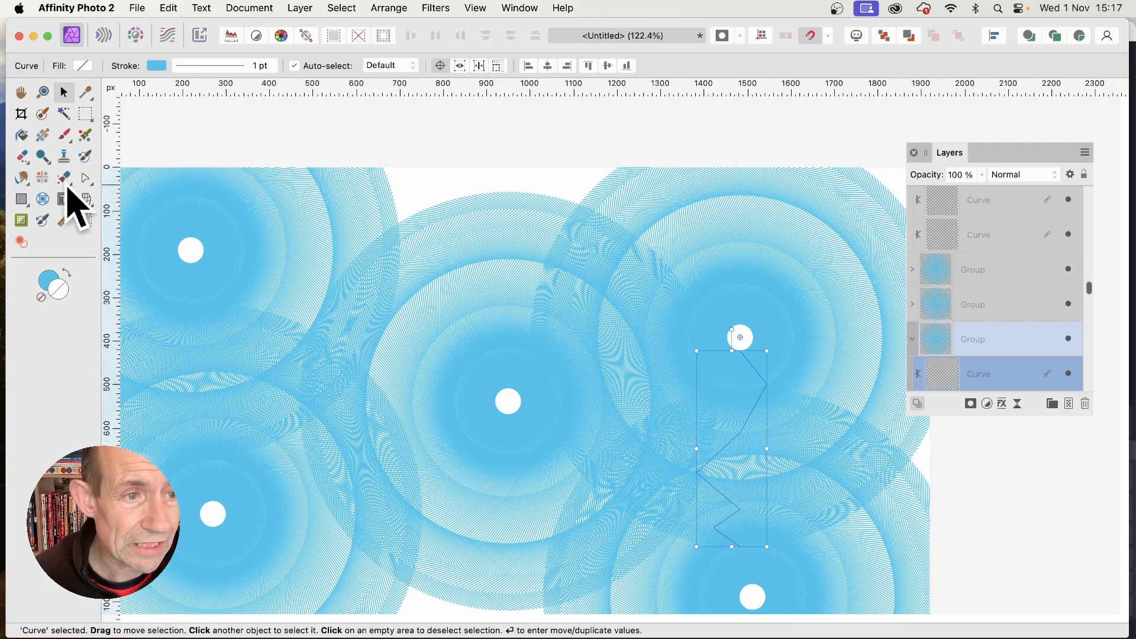
{"action": "left_click", "coordinate": [86, 179]}
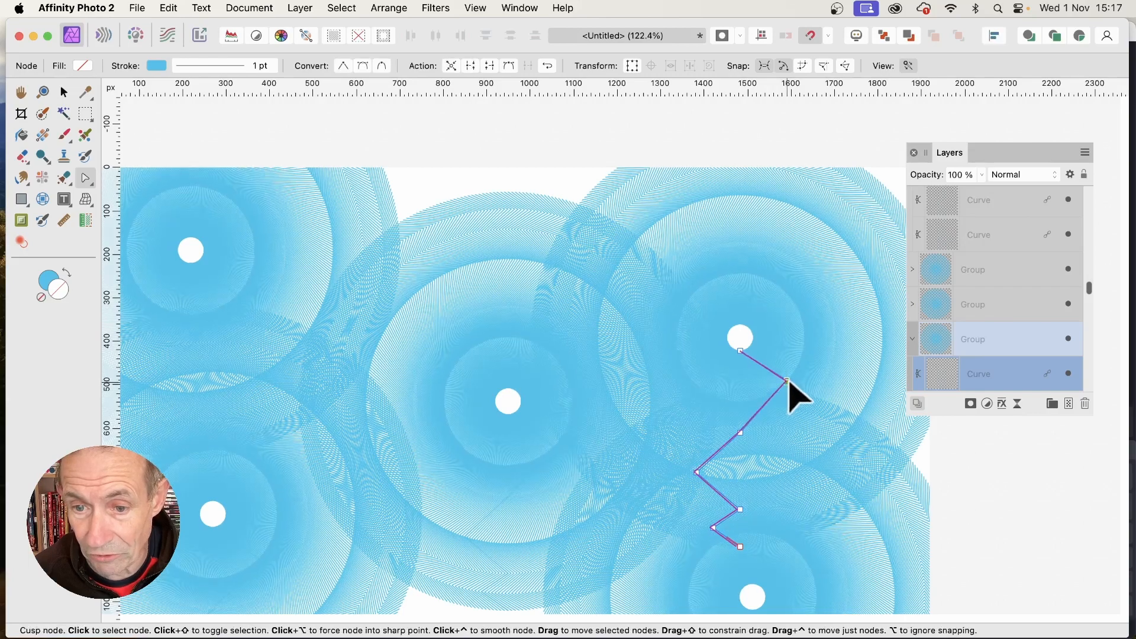
{"action": "left_click_drag", "start_coordinate": [767, 384], "coordinate": [744, 398]}
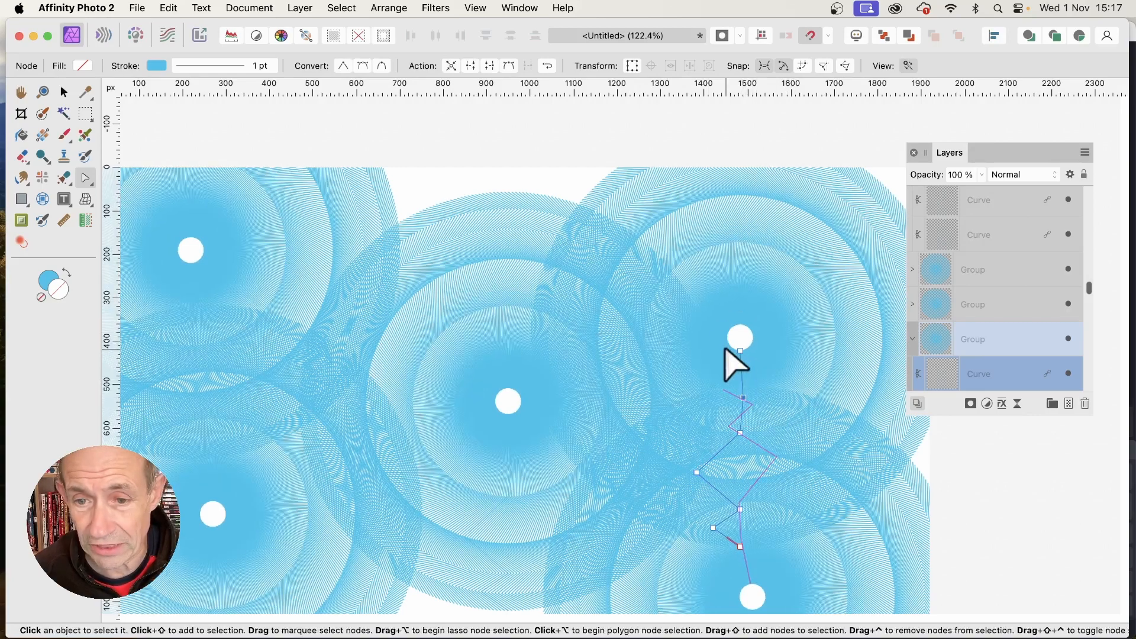
{"action": "left_click_drag", "start_coordinate": [742, 345], "coordinate": [738, 388]}
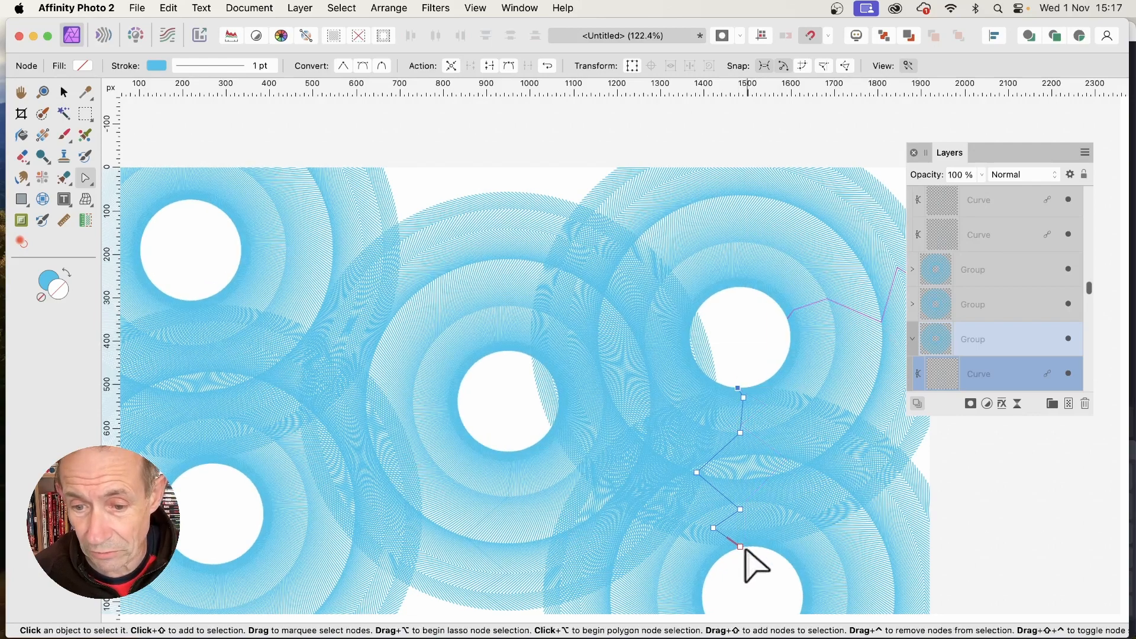
{"action": "mouse_move", "coordinate": [740, 547]}
{"action": "left_mouse_down"}
{"action": "mouse_move", "coordinate": [759, 583]}
{"action": "mouse_move", "coordinate": [747, 563]}
{"action": "left_mouse_up"}
{"action": "left_click_drag", "start_coordinate": [741, 510], "coordinate": [808, 541]}
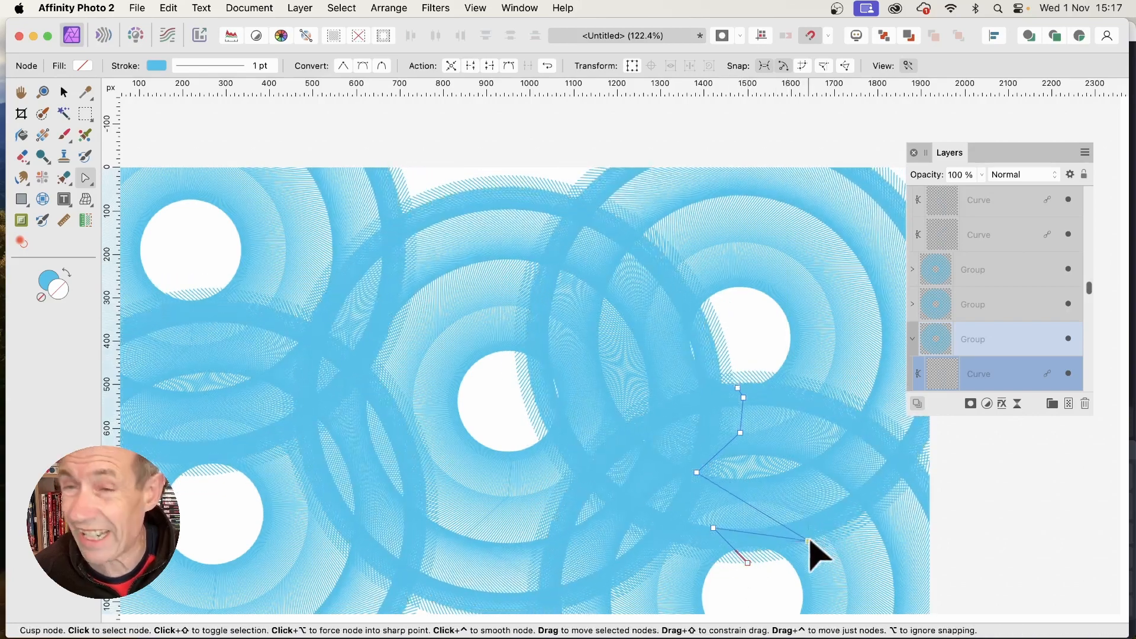